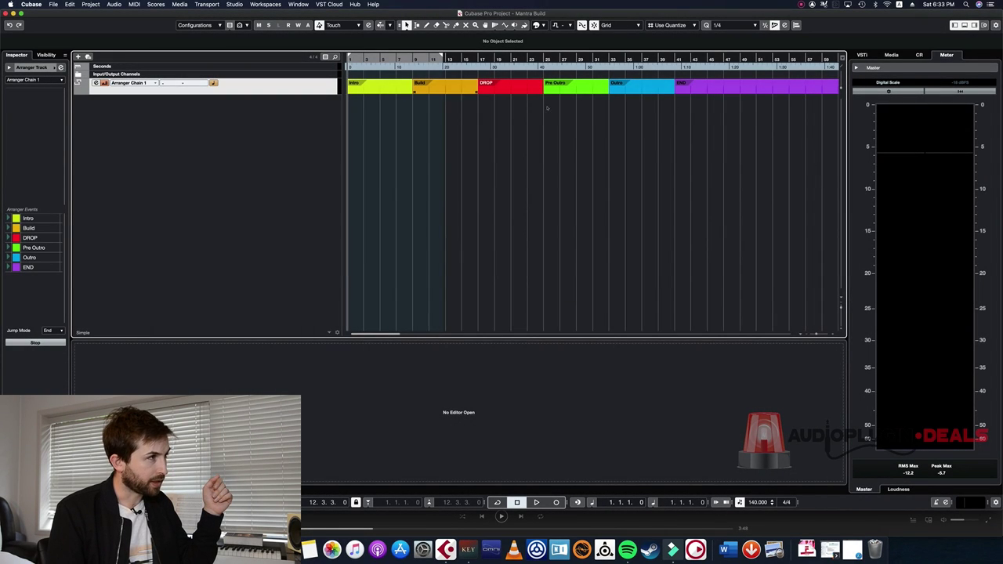
Step through the arranger sections from Build to END, then clear the selection.
{"action": "left_click", "coordinate": [468, 88]}
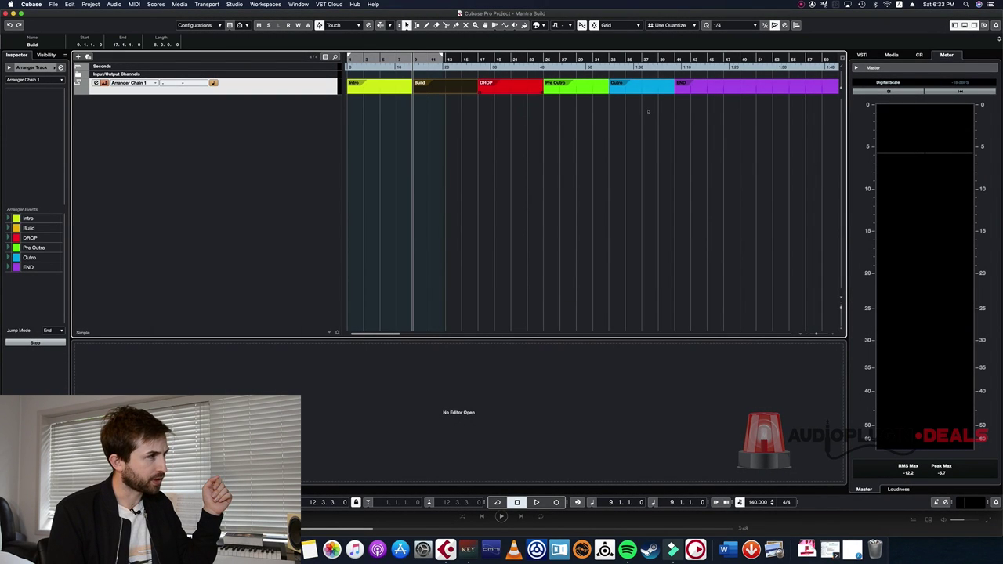
{"action": "key", "text": "Right"}
{"action": "key", "text": "Right"}
{"action": "key", "text": "Right"}
{"action": "key", "text": "Right"}
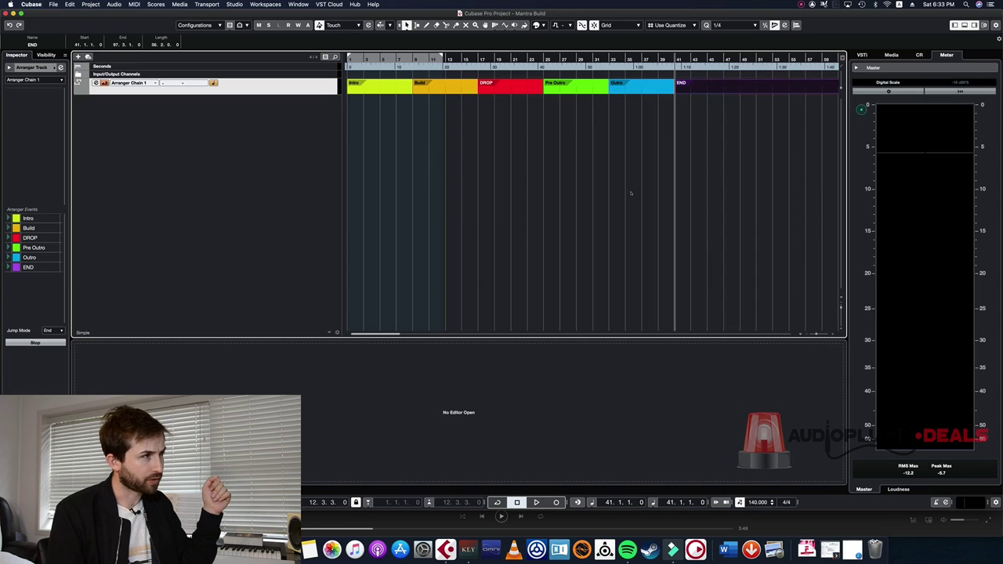
{"action": "left_click", "coordinate": [715, 200]}
Switch to Finder and open the 3 Desert Wings 140 BPM Fm folder inside Construction Kits.
{"action": "key", "text": "super+Tab"}
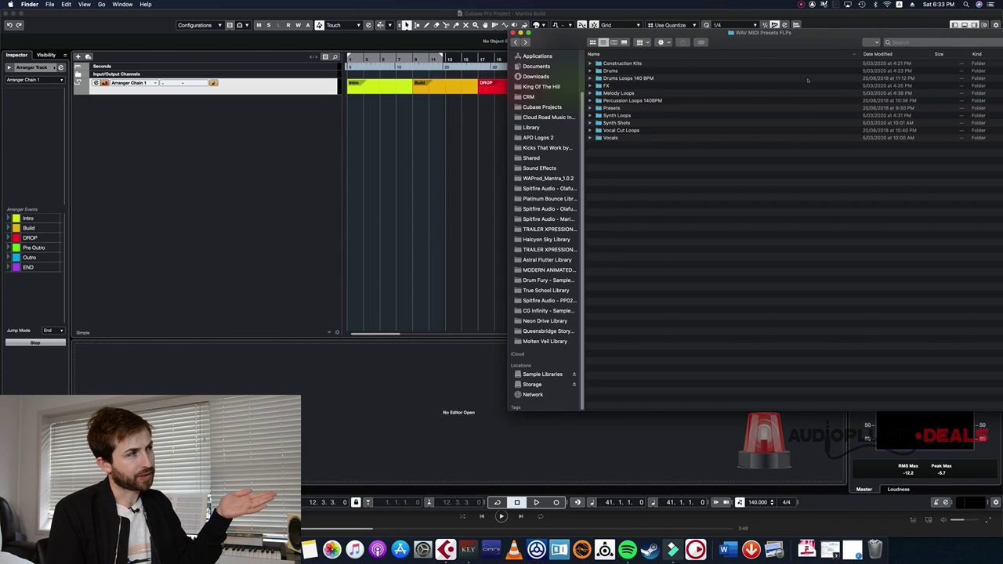
{"action": "key", "text": "Down"}
{"action": "key", "text": "super+Down"}
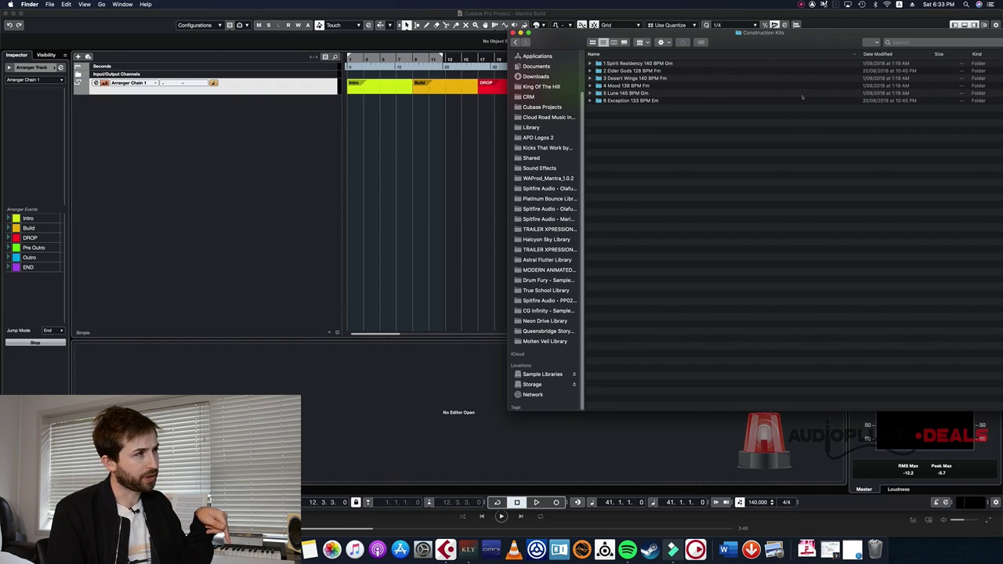
{"action": "key", "text": "3"}
{"action": "key", "text": "super+Down"}
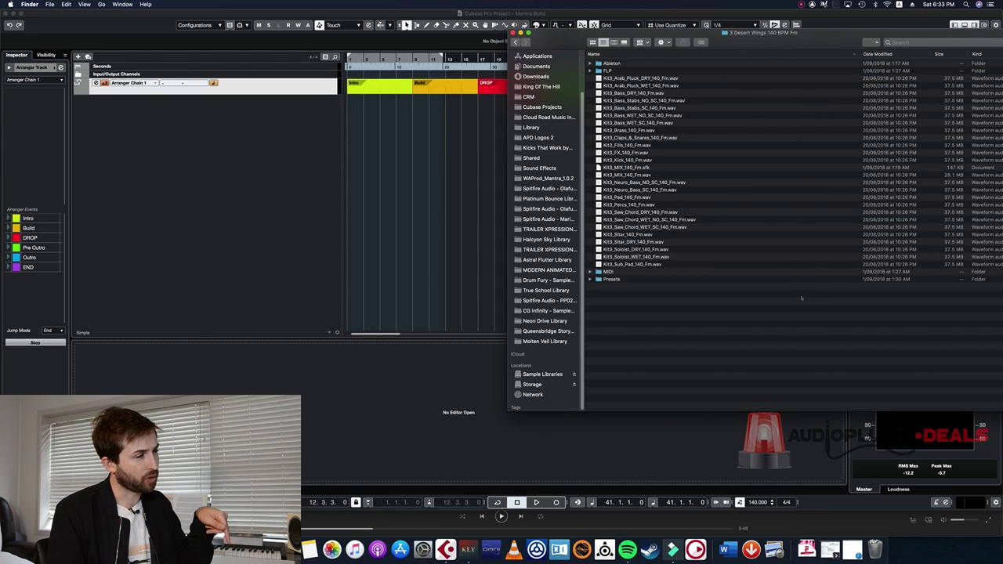
Import Kit3_Pad_140_Fm.wav, Kit3_Soloist_WET_140_Fm.wav and Kit3_Sub_Pad_140_Fm.wav into the Cubase project at bar 1, each on a different track.
{"action": "left_click", "coordinate": [640, 249]}
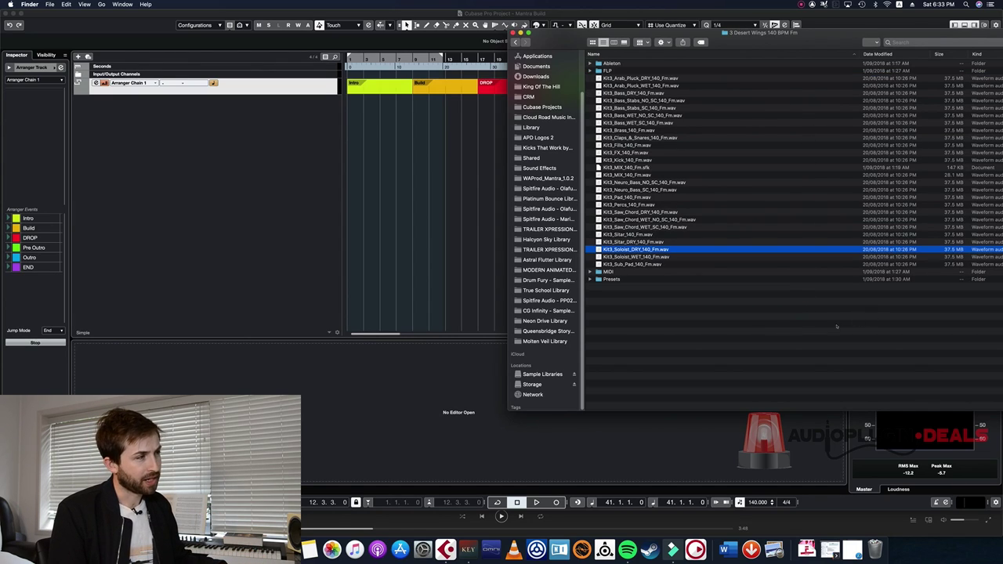
{"action": "key", "text": "Down"}
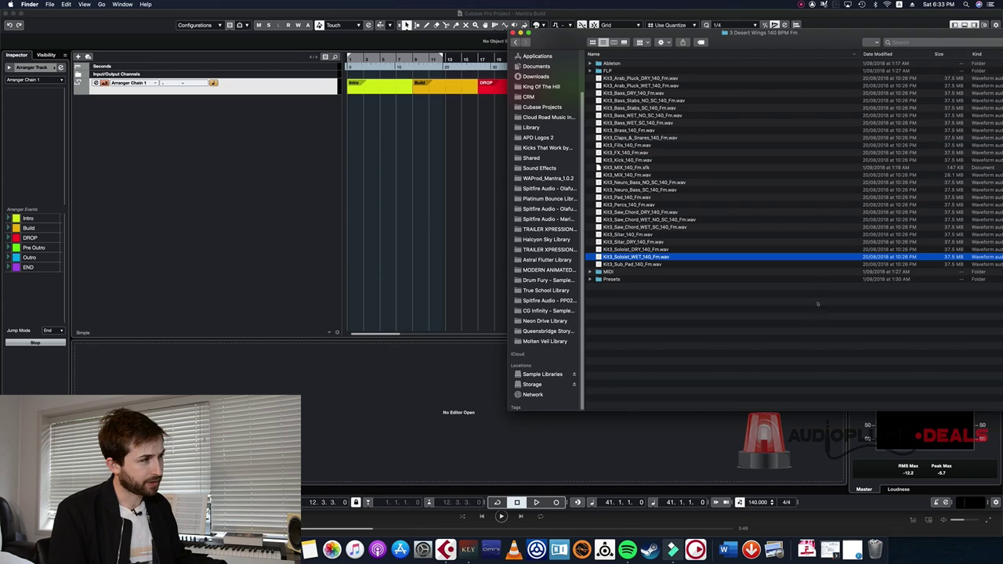
{"action": "key", "text": "shift+Down"}
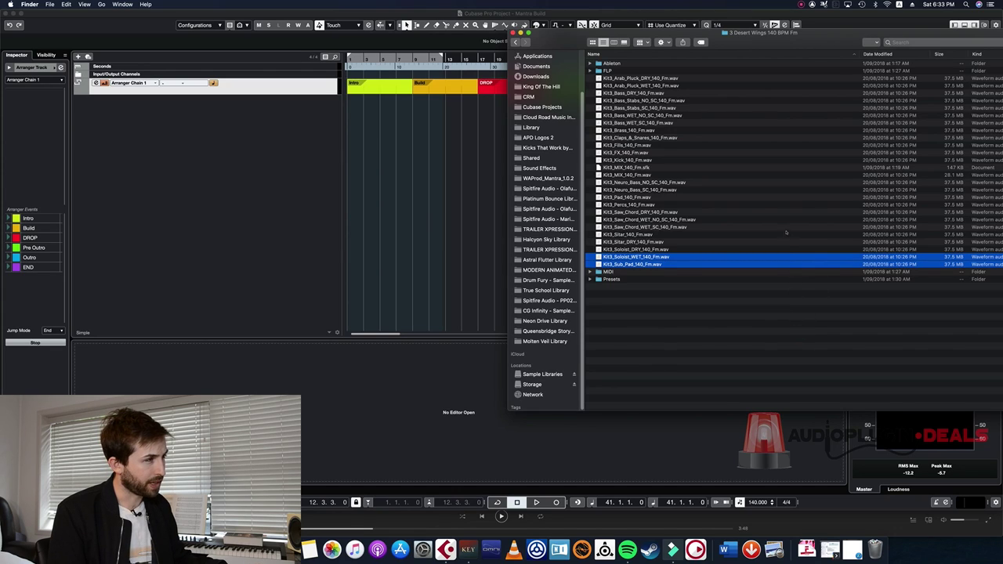
{"action": "left_click", "coordinate": [627, 197], "text": "super"}
{"action": "left_click_drag", "start_coordinate": [638, 198], "coordinate": [349, 121]}
{"action": "left_click_drag", "start_coordinate": [433, 151], "coordinate": [434, 152]}
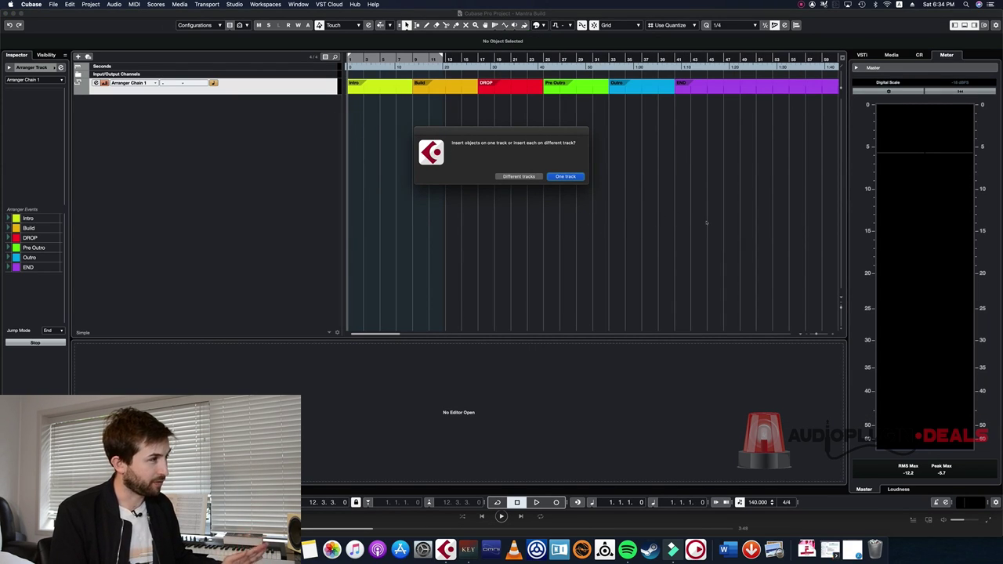
{"action": "key", "text": "Return"}
{"action": "key", "text": "Return"}
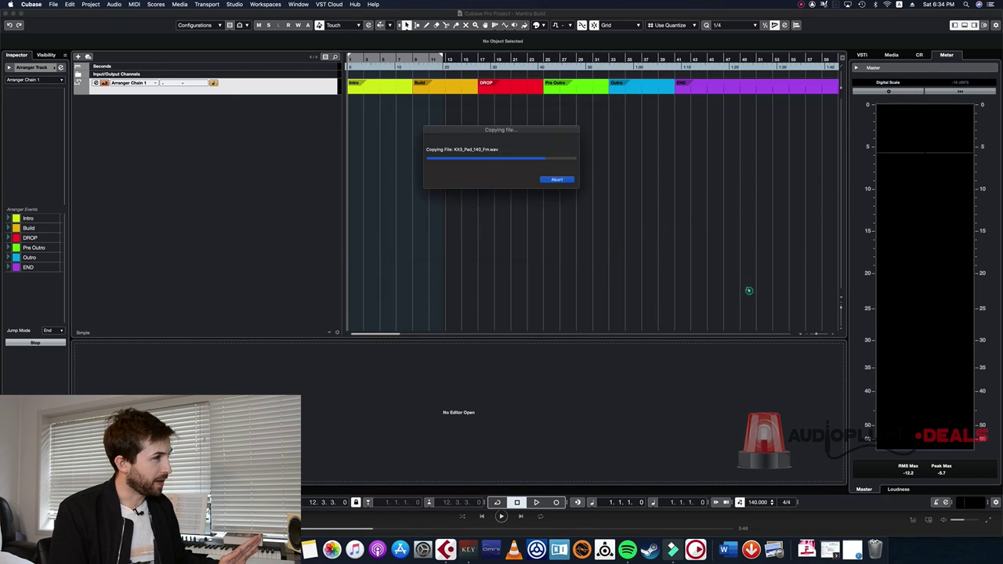
{"action": "left_click_drag", "start_coordinate": [518, 174], "coordinate": [443, 103]}
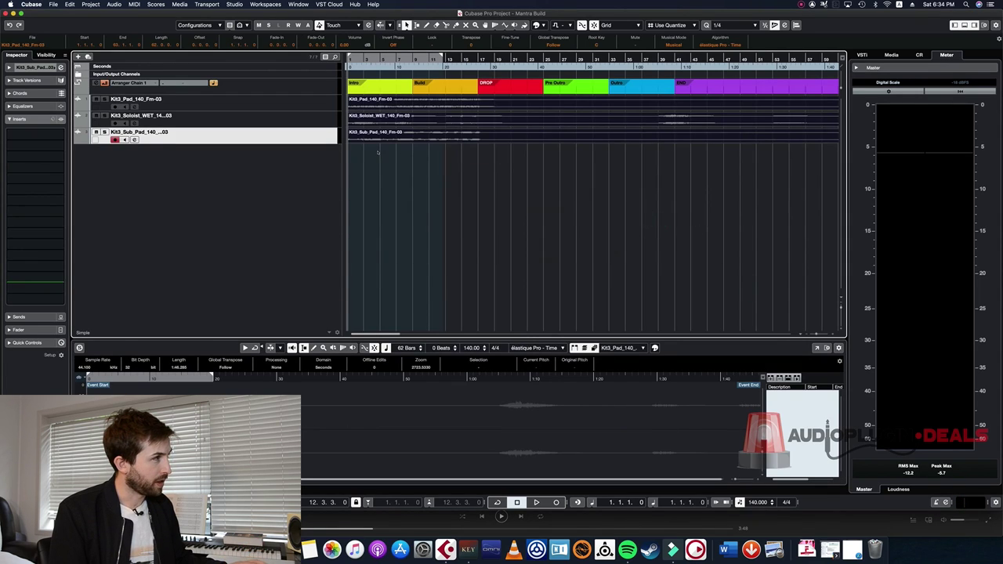
Play the three imported stems through the Intro section, then stop and return the project cursor to bar 1.
{"action": "left_click", "coordinate": [302, 121]}
{"action": "key", "text": "space"}
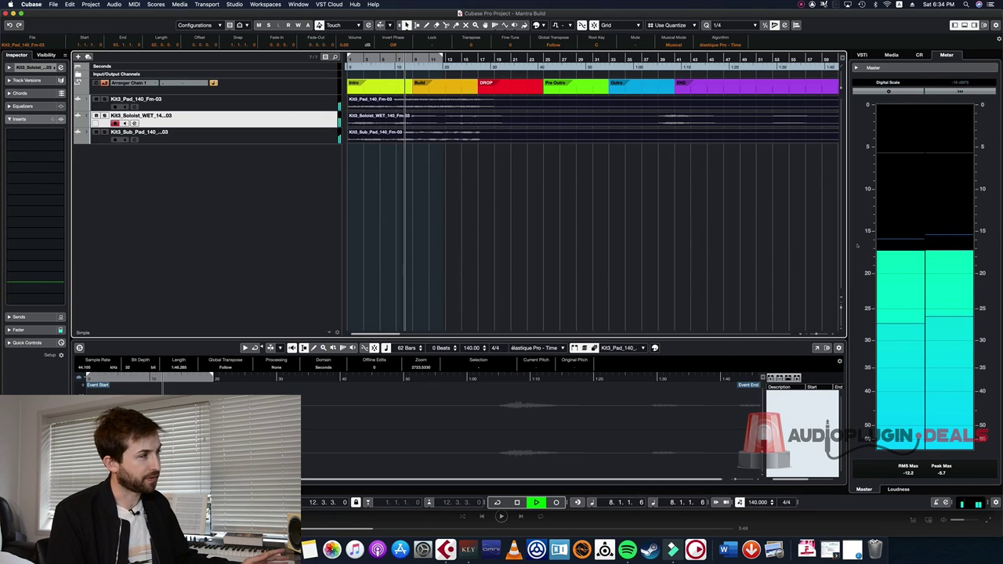
{"action": "key", "text": "space"}
{"action": "left_click", "coordinate": [826, 260]}
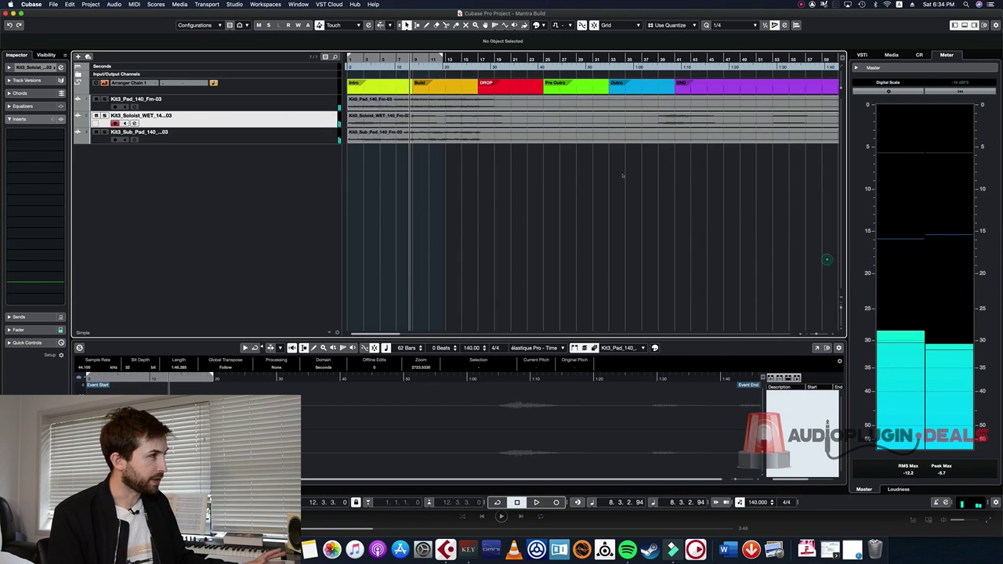
{"action": "left_click_drag", "start_coordinate": [557, 218], "coordinate": [366, 104]}
{"action": "key", "text": "comma"}
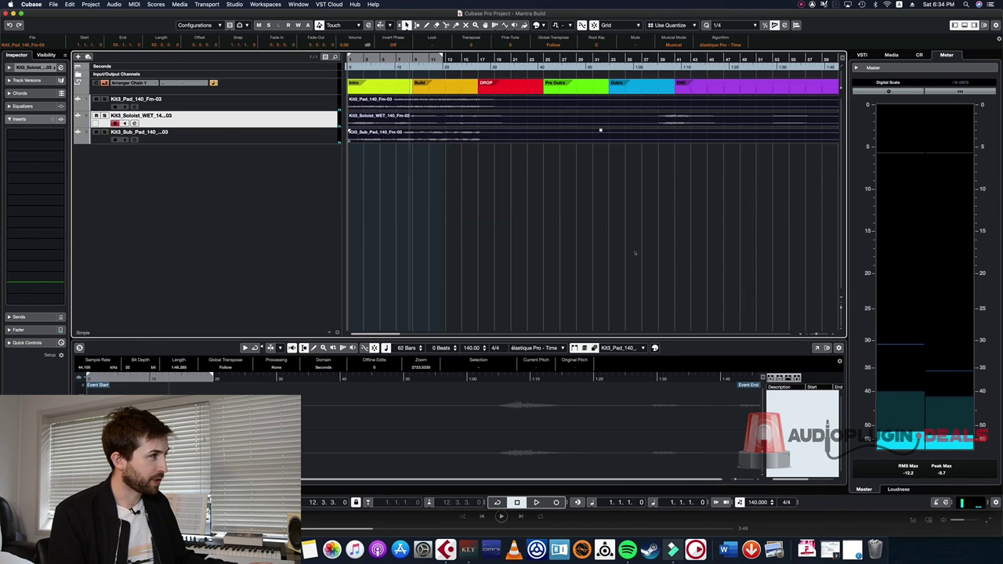
{"action": "left_click", "coordinate": [639, 255]}
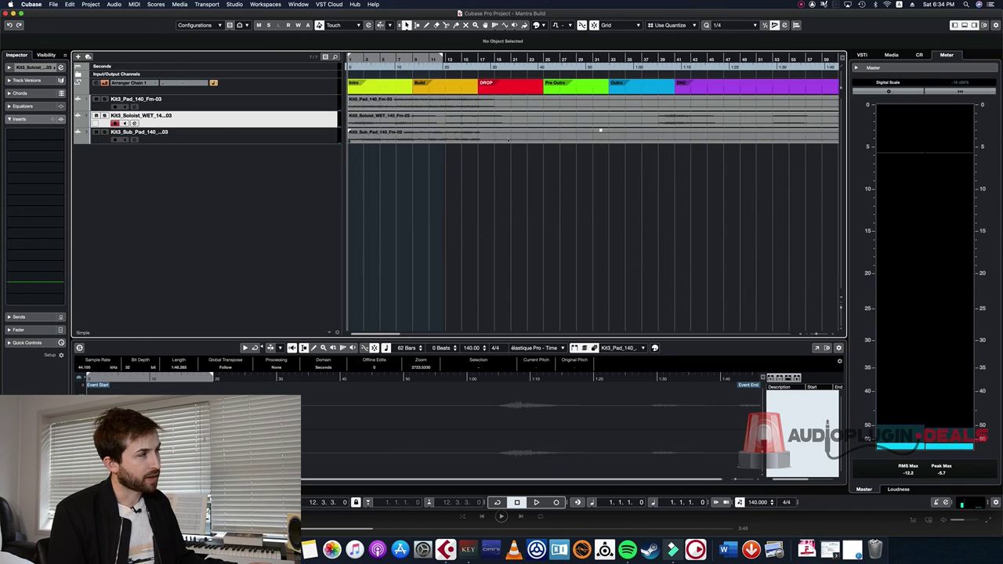
Step through the arranger sections and return the project cursor to the start of the Build section at bar 9.
{"action": "key", "text": "Right"}
{"action": "key", "text": "Right"}
{"action": "key", "text": "Right"}
{"action": "key", "text": "Right"}
{"action": "key", "text": "Right"}
{"action": "key", "text": "Left"}
{"action": "key", "text": "Left"}
{"action": "key", "text": "Left"}
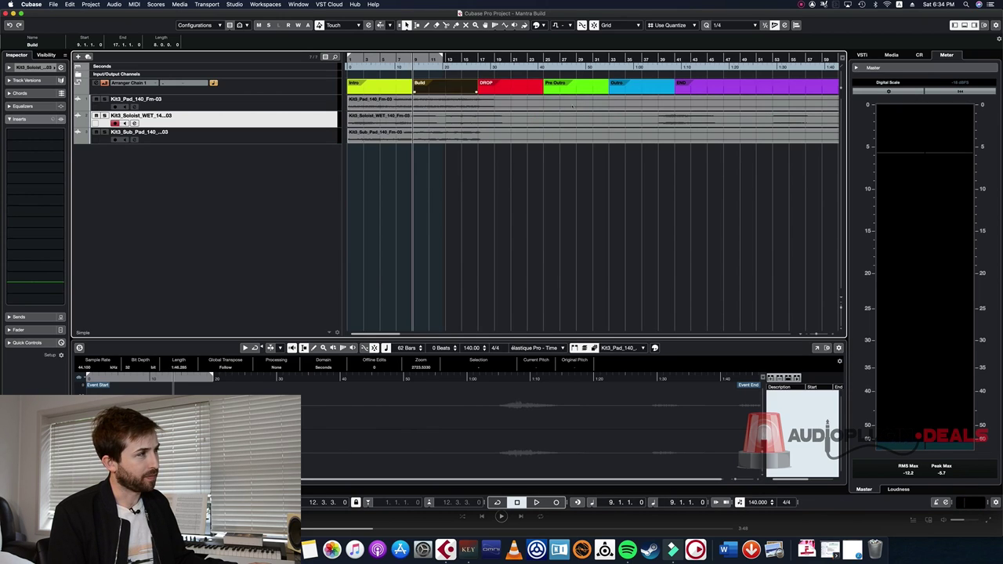
{"action": "left_click", "coordinate": [685, 242]}
Switch to Finder and open the BuildUps 140 BPM folder inside the sample pack's FX folder.
{"action": "key", "text": "super+Tab"}
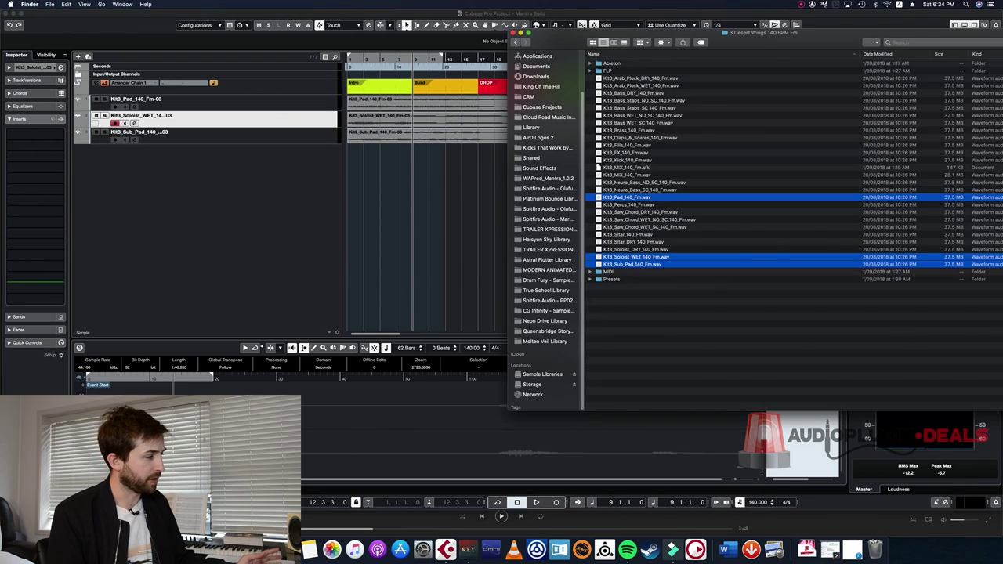
{"action": "left_click", "coordinate": [515, 42]}
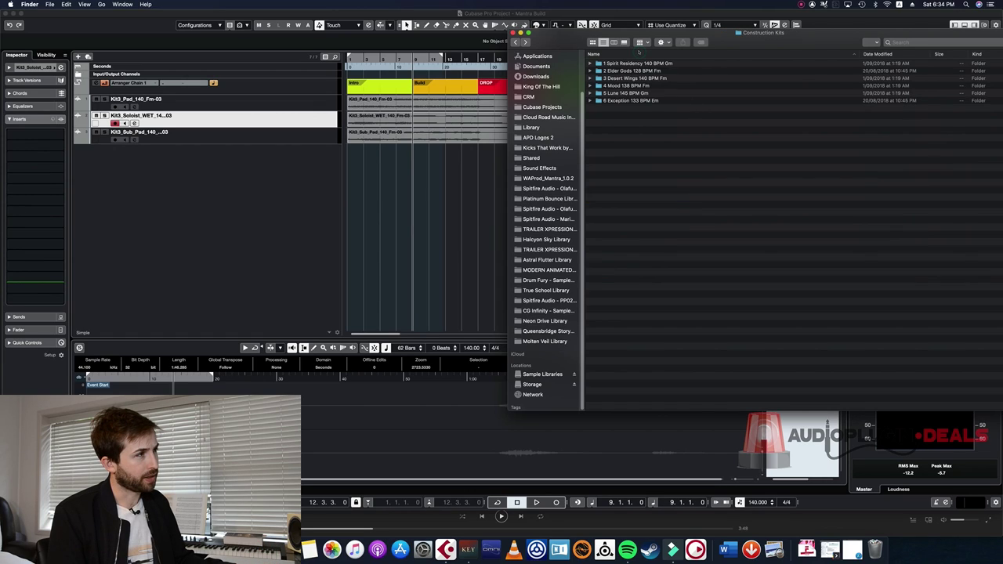
{"action": "left_click", "coordinate": [515, 42]}
{"action": "double_click", "coordinate": [796, 85]}
{"action": "left_click", "coordinate": [800, 78]}
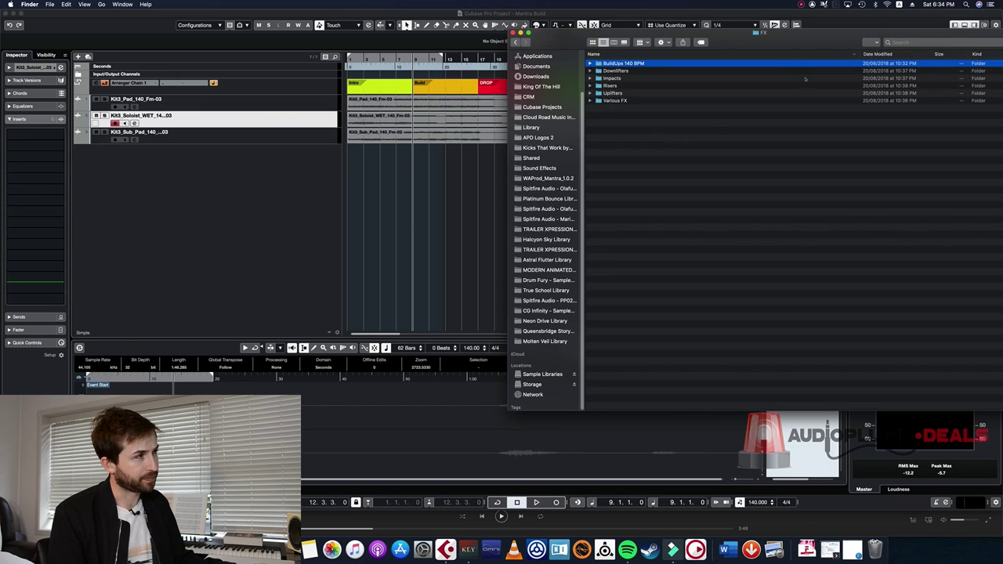
{"action": "double_click", "coordinate": [805, 78]}
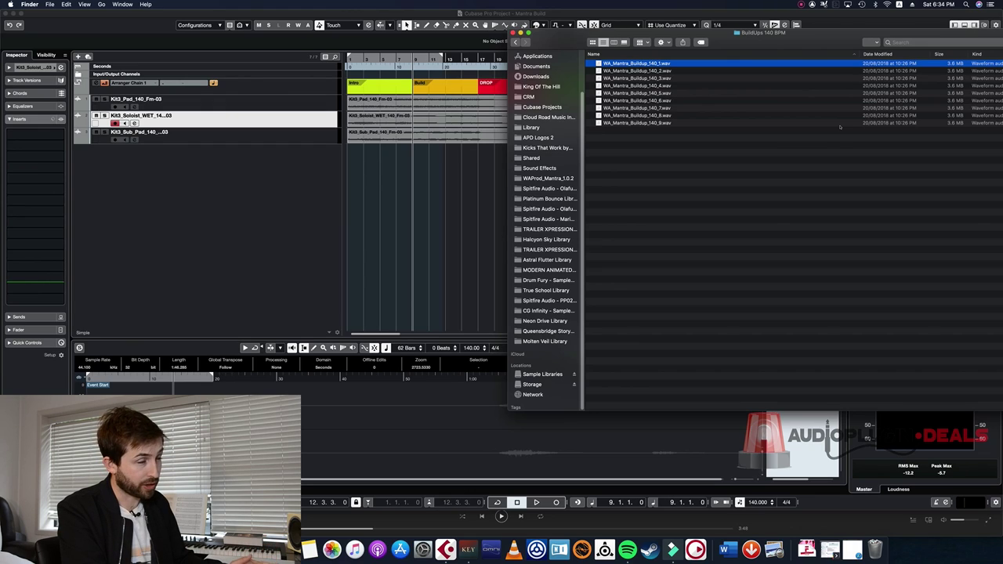
Preview the WA_Mantra_Buildup_140 samples 1 to 4.
{"action": "key", "text": "space"}
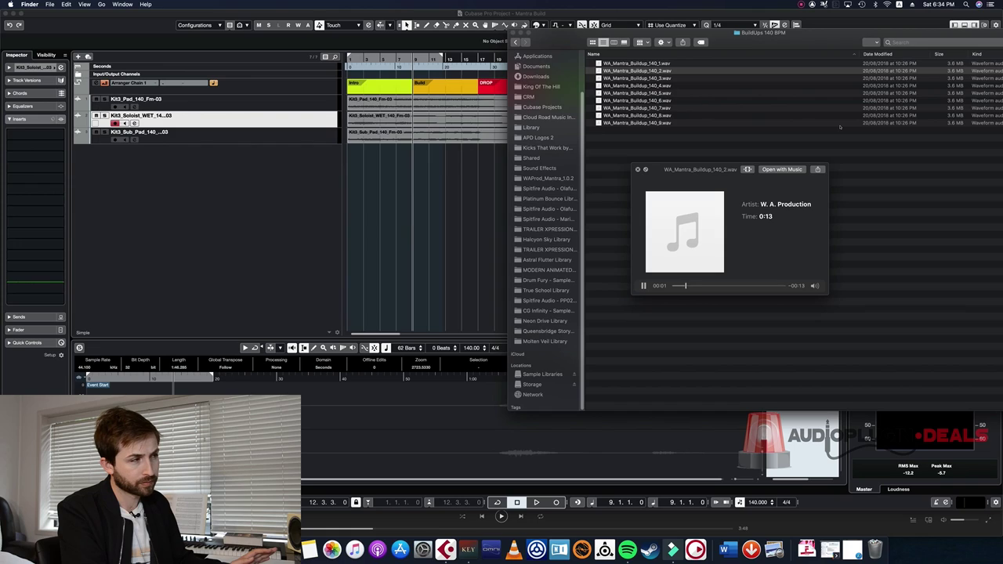
{"action": "key", "text": "Down"}
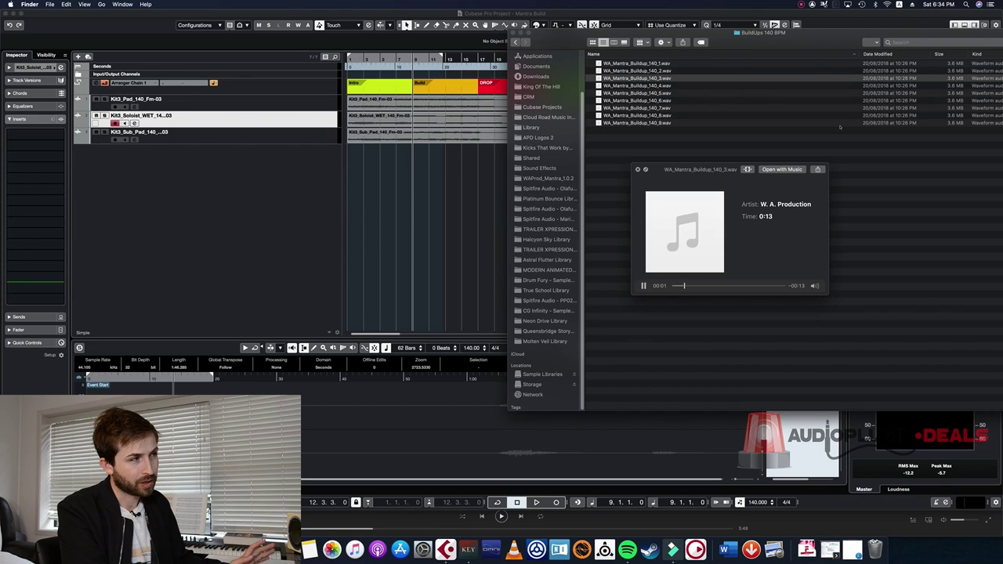
{"action": "key", "text": "Down"}
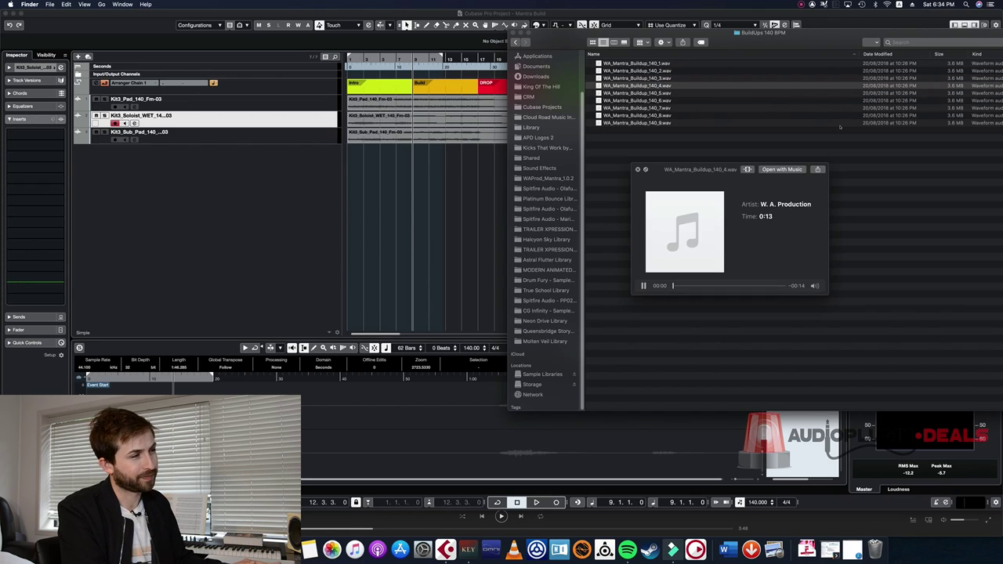
Return to WA_Mantra_Buildup_140_1.wav and place it on a new audio track in Cubase at the start of the Build section, bar 9.
{"action": "key", "text": "Up"}
{"action": "key", "text": "Up"}
{"action": "key", "text": "Up"}
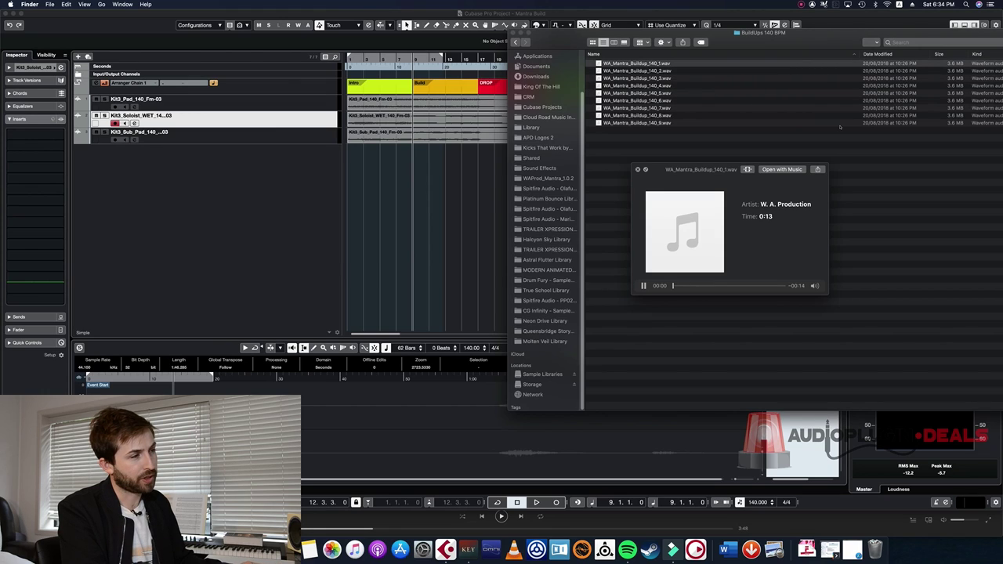
{"action": "key", "text": "space"}
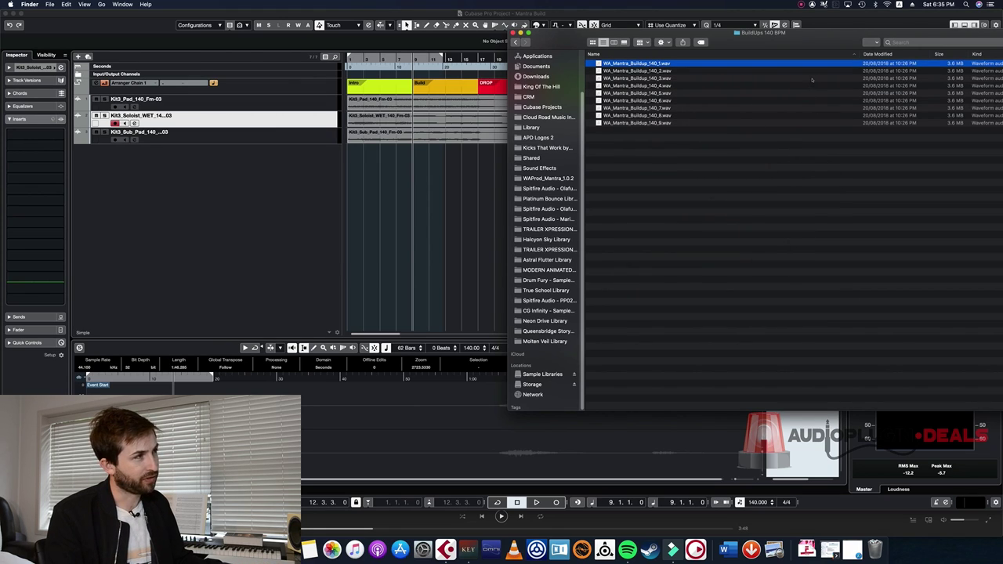
{"action": "left_click_drag", "start_coordinate": [636, 62], "coordinate": [414, 153]}
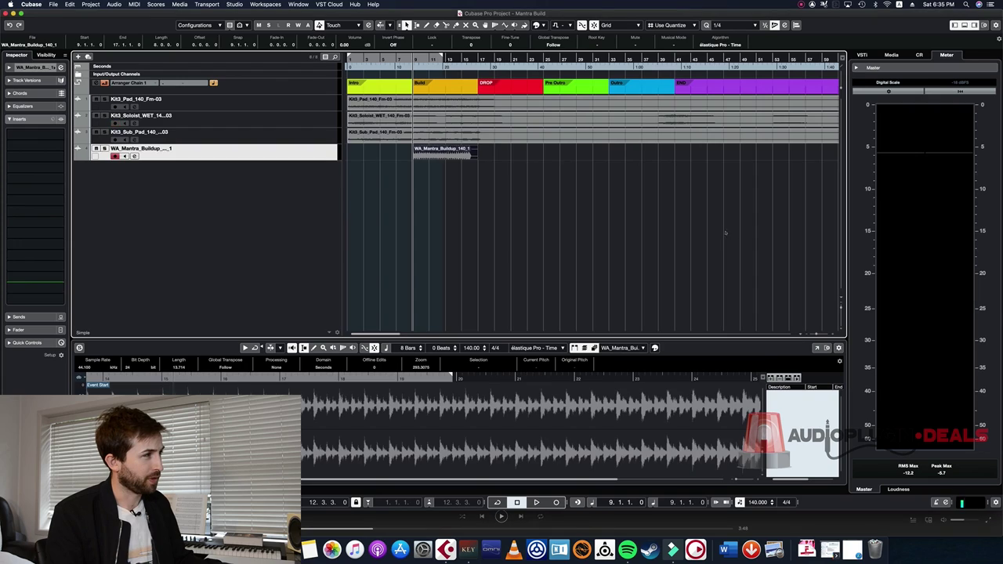
{"action": "left_click", "coordinate": [617, 204]}
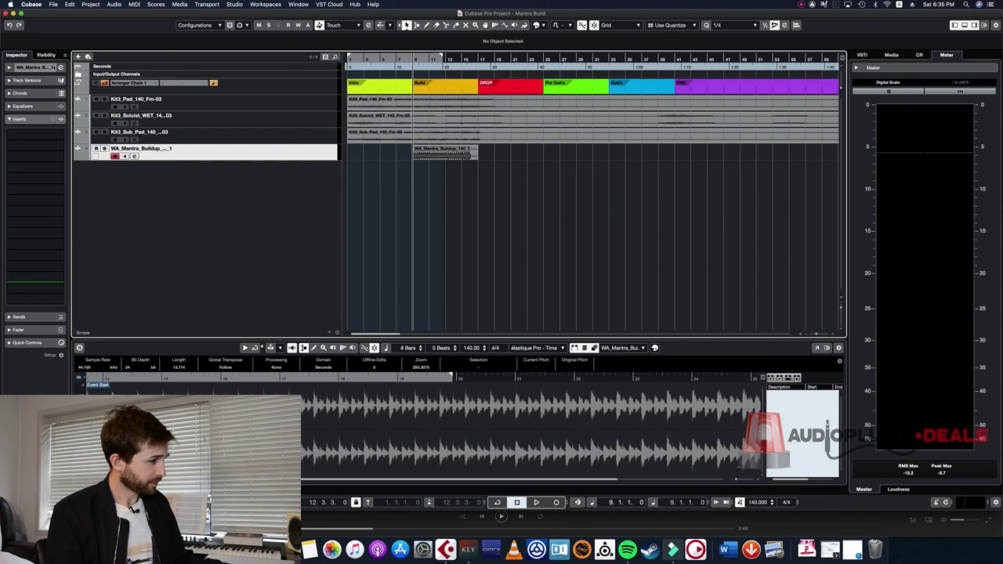
Switch to Finder and open the Fills 140 BPM folder inside the sample pack's Drums folder.
{"action": "key", "text": "super+Tab"}
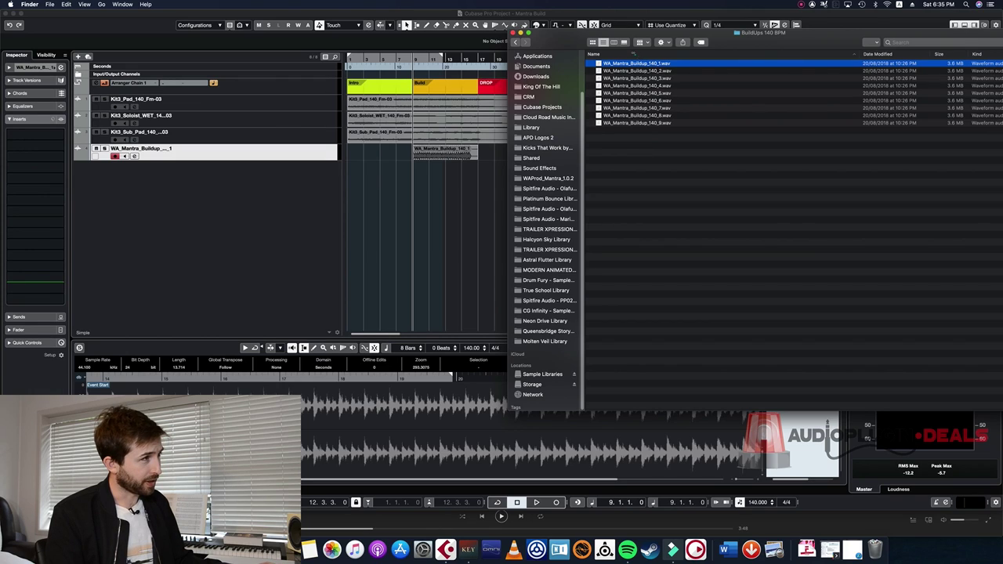
{"action": "key", "text": "super+["}
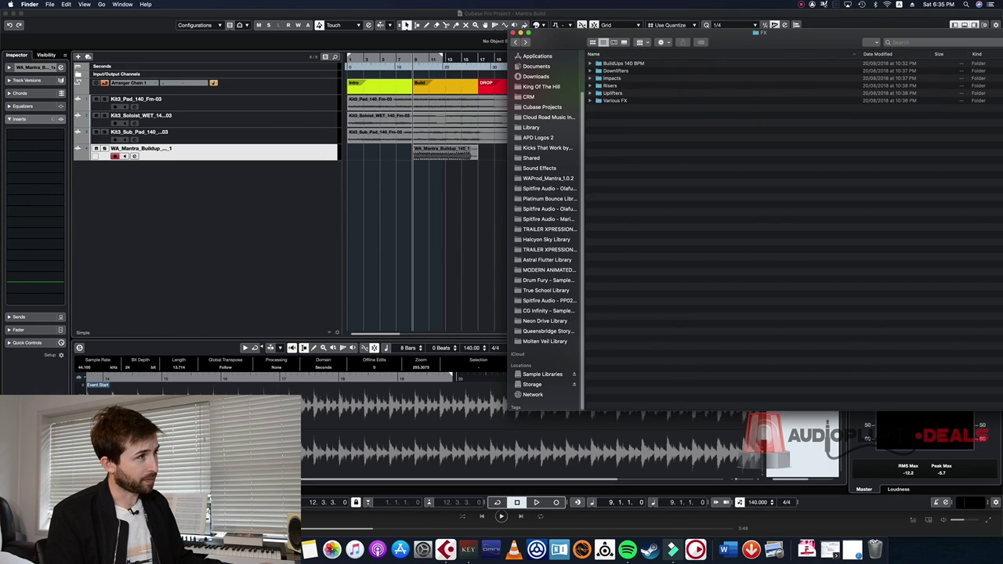
{"action": "key", "text": "super+Up"}
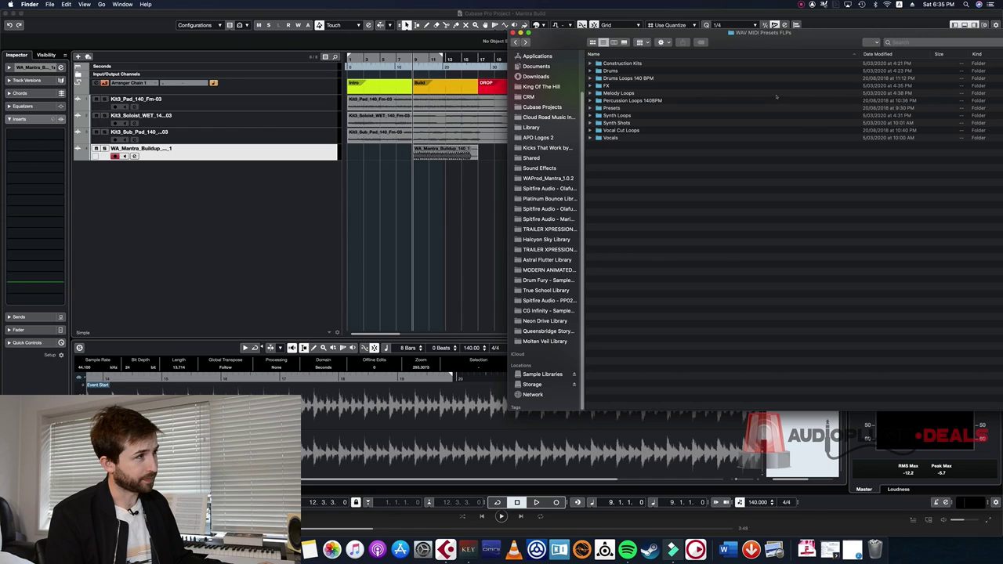
{"action": "double_click", "coordinate": [776, 71]}
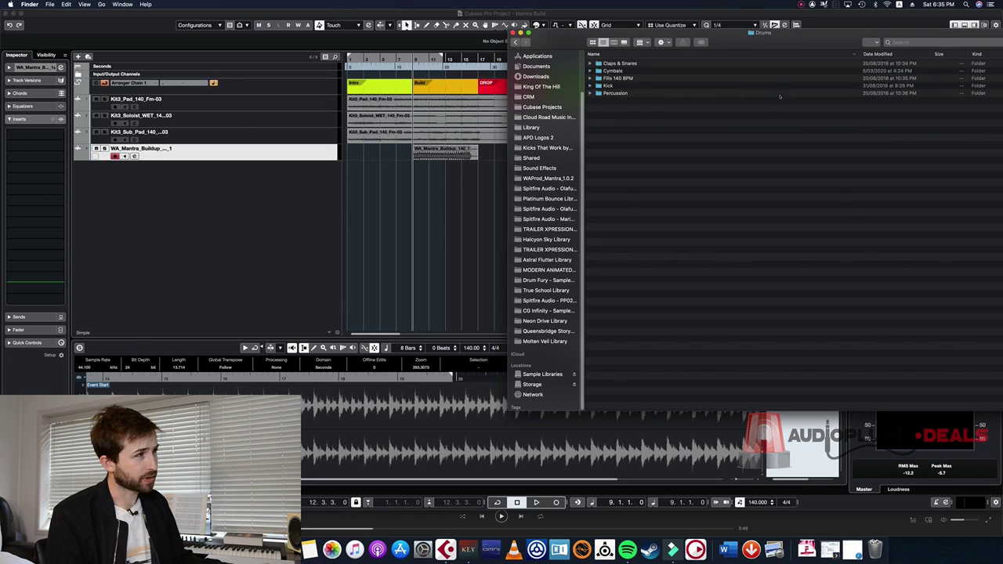
{"action": "key", "text": "f"}
{"action": "key", "text": "super+Down"}
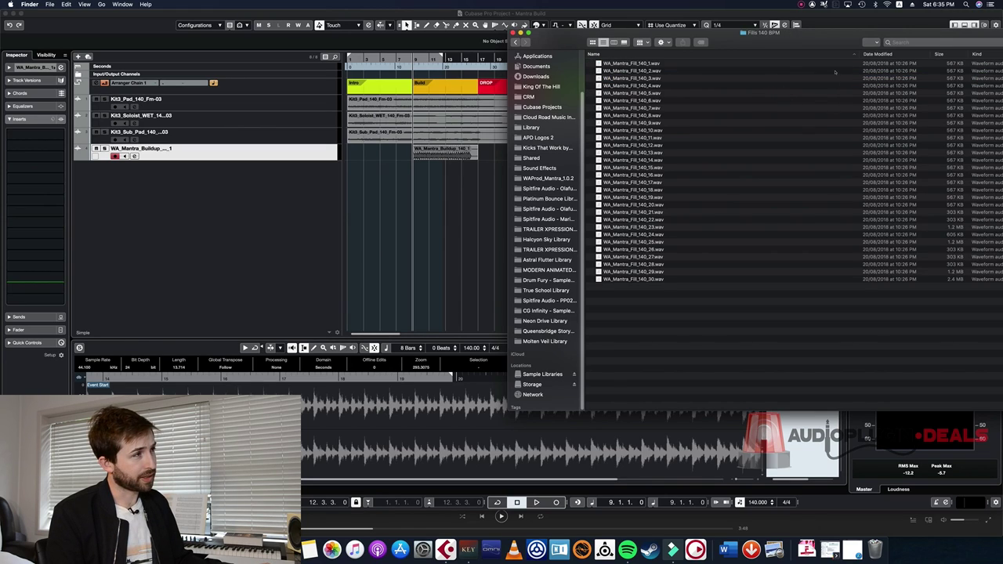
Preview WA_Mantra_Fill_140_6 and 7, and place WA_Mantra_Fill_140_7 on a new Cubase audio track at the end of the Build section.
{"action": "left_click", "coordinate": [833, 101]}
{"action": "key", "text": "space"}
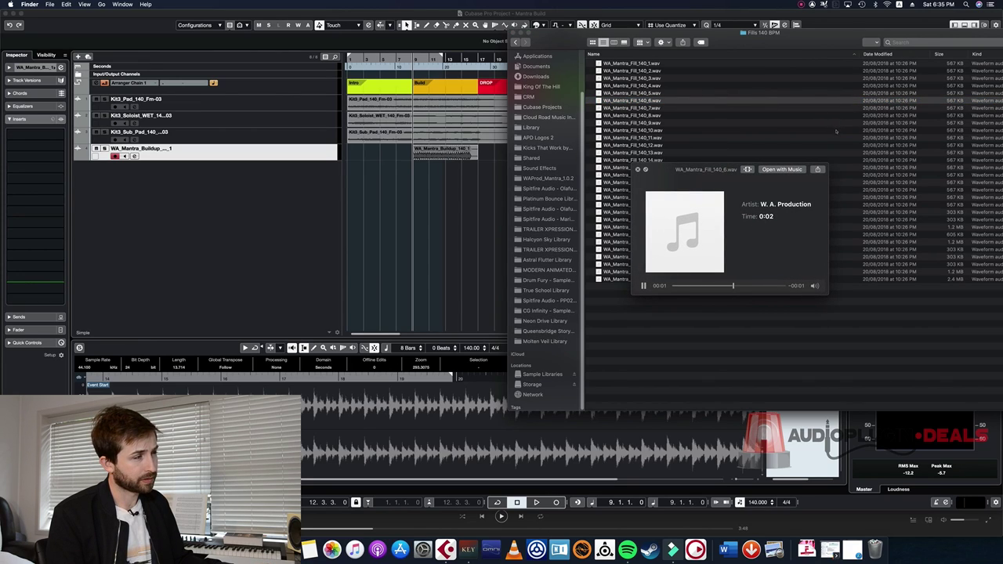
{"action": "key", "text": "space"}
{"action": "key", "text": "Down"}
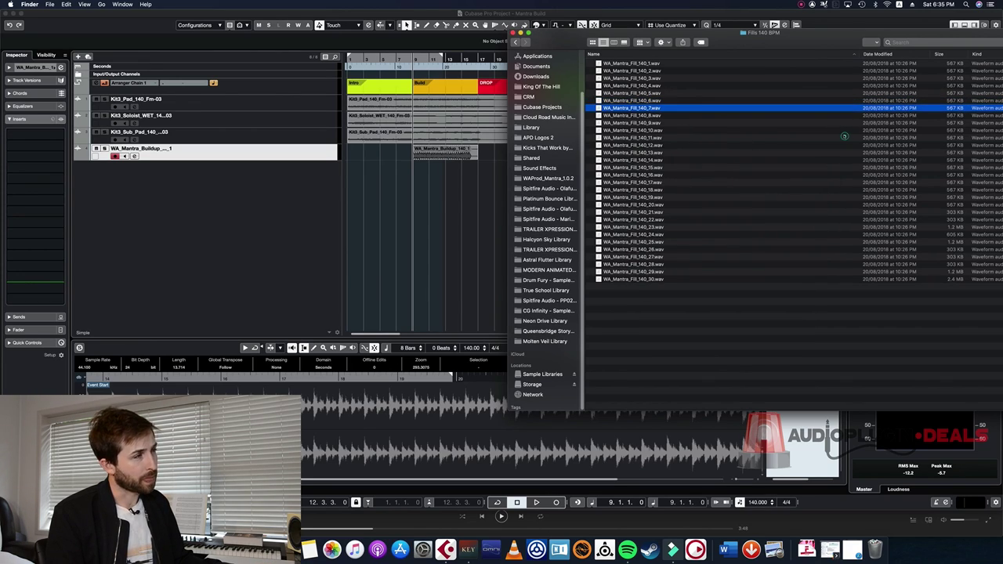
{"action": "key", "text": "space"}
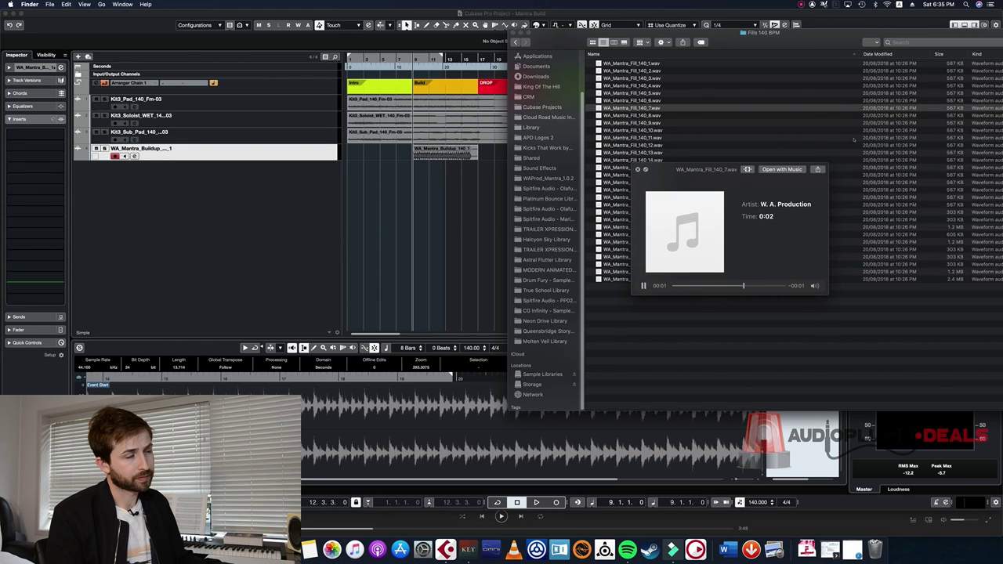
{"action": "key", "text": "space"}
{"action": "left_click_drag", "start_coordinate": [656, 109], "coordinate": [471, 171]}
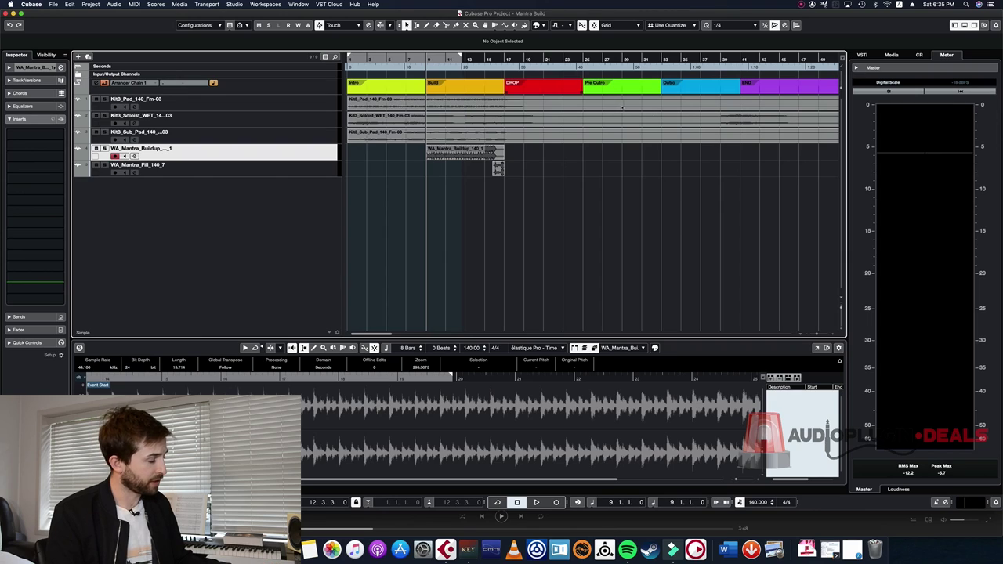
Play back the Build section with the buildup and the fill up to the start of the DROP section.
{"action": "key", "text": "space"}
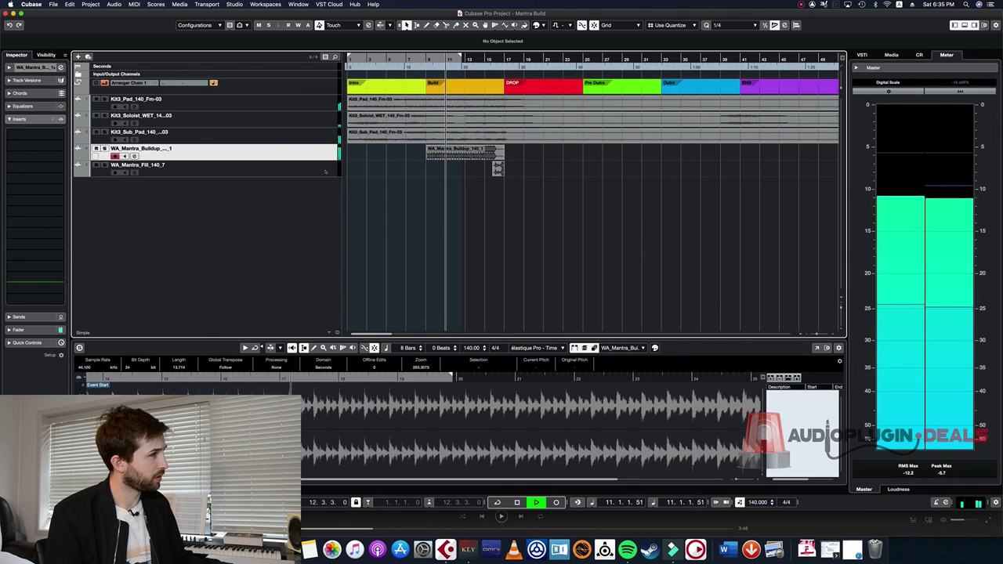
{"action": "key", "text": "Up"}
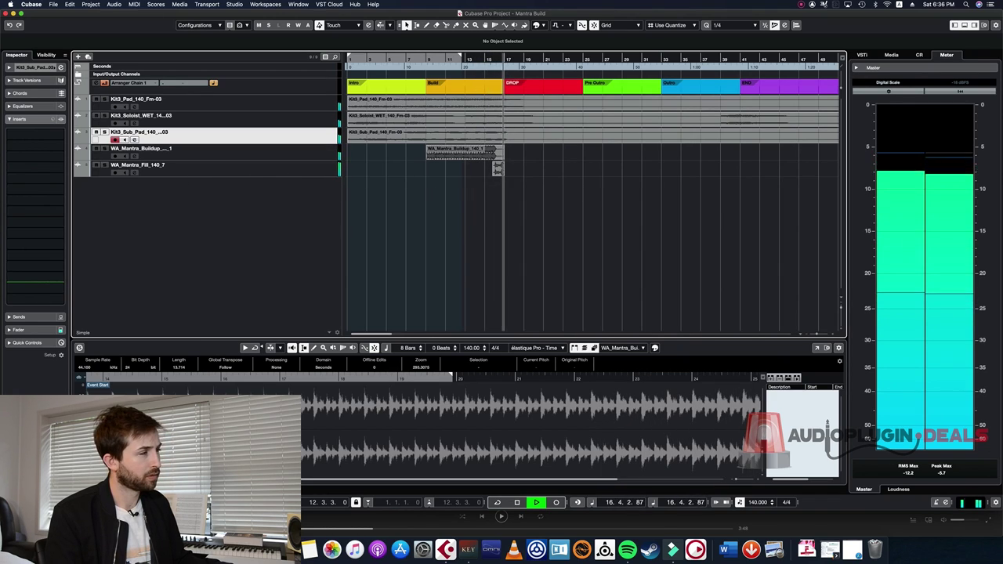
{"action": "key", "text": "space"}
Split the three Kit3 pad and soloist events at bar 17 and delete the parts after the split.
{"action": "left_click", "coordinate": [651, 130]}
{"action": "left_click_drag", "start_coordinate": [513, 173], "coordinate": [578, 90]}
{"action": "left_click_drag", "start_coordinate": [513, 90], "coordinate": [512, 95]}
{"action": "left_click", "coordinate": [503, 98], "text": "alt"}
{"action": "key", "text": "BackSpace"}
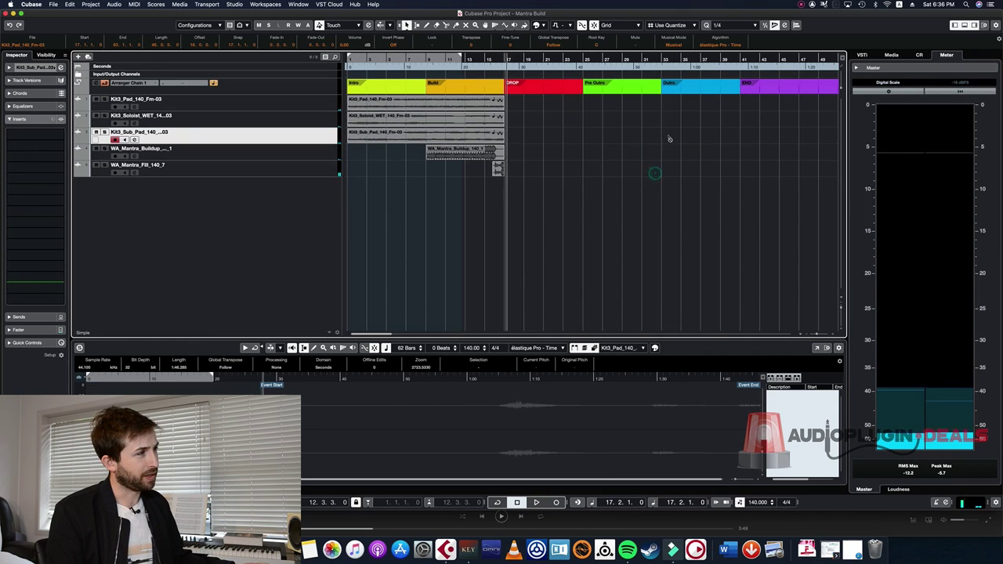
{"action": "left_click", "coordinate": [680, 216]}
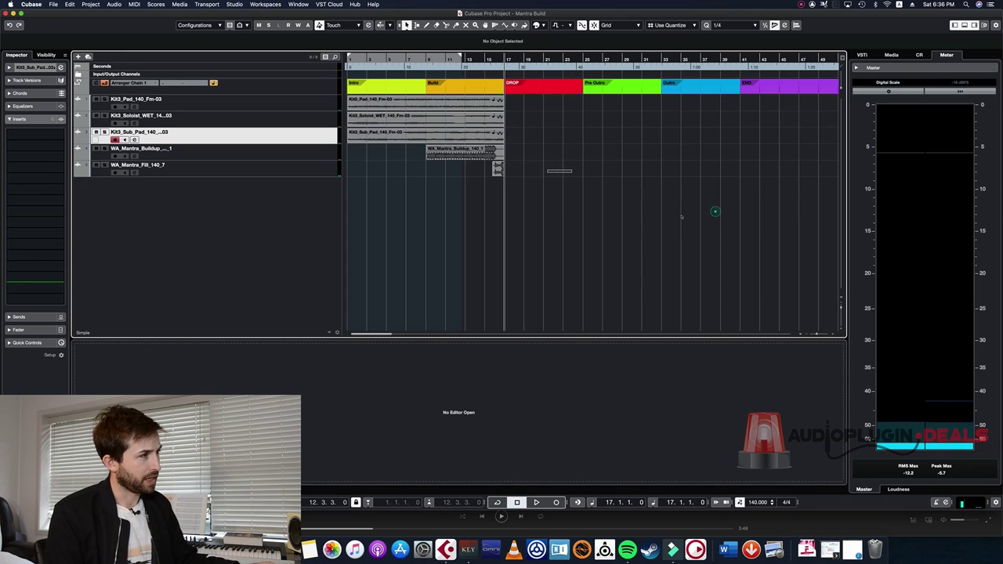
Switch to Finder and open the Drums Loops 140 BPM folder, positioning its window clear of the start of the DROP section.
{"action": "left_click", "coordinate": [556, 87]}
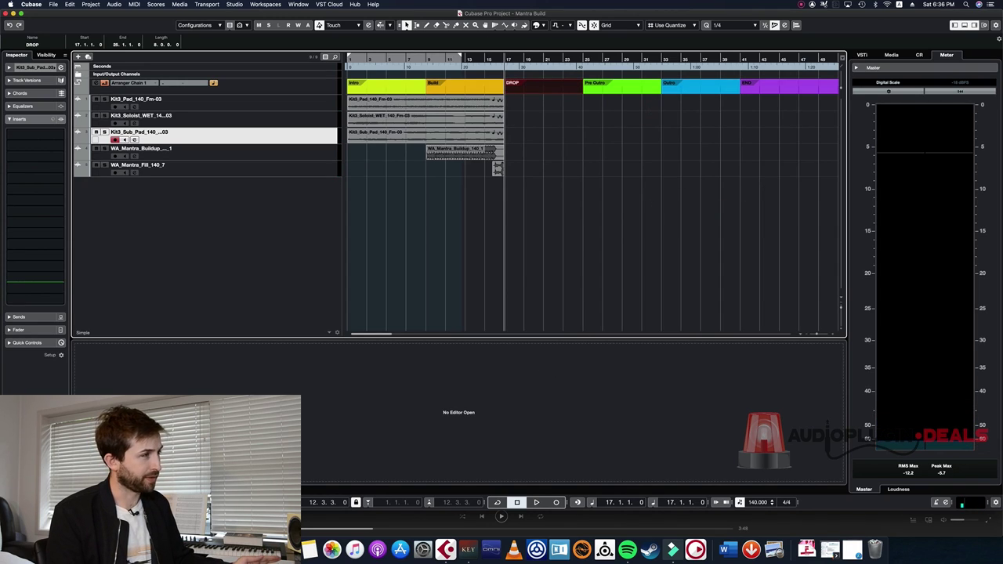
{"action": "left_click", "coordinate": [128, 549]}
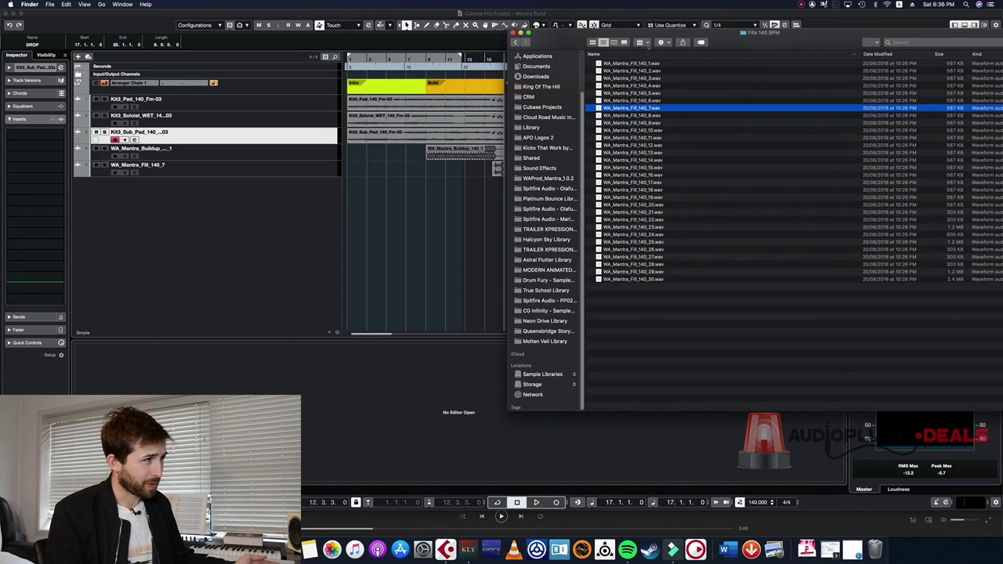
{"action": "key", "text": "super+["}
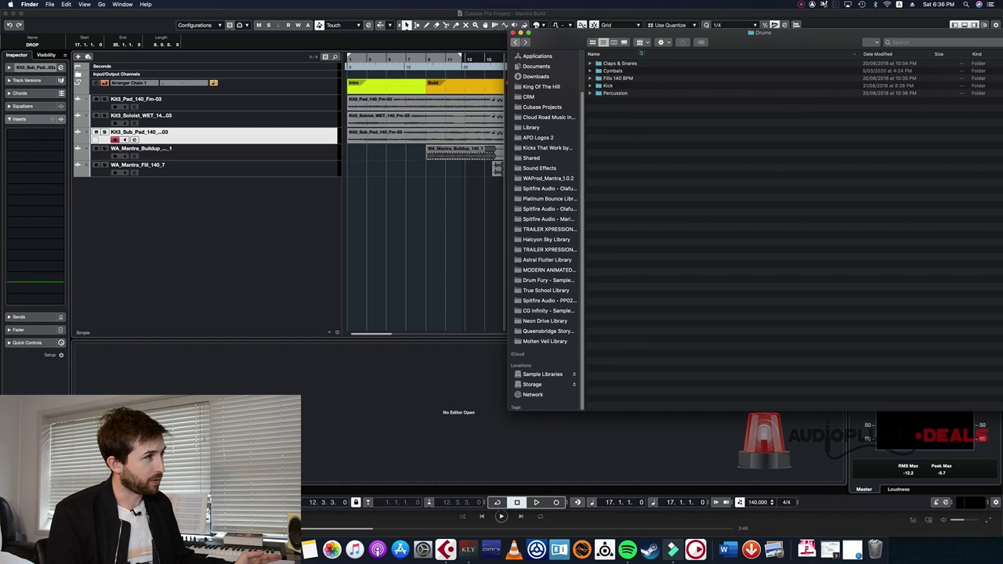
{"action": "key", "text": "super+Up"}
{"action": "key", "text": "Down"}
{"action": "key", "text": "super+Down"}
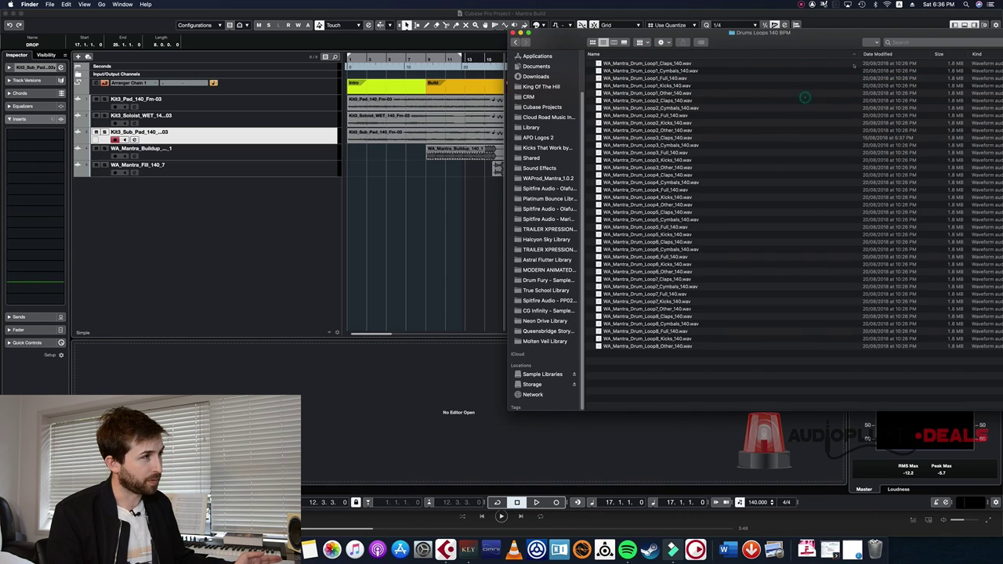
{"action": "left_click_drag", "start_coordinate": [852, 40], "coordinate": [630, 104]}
{"action": "left_click_drag", "start_coordinate": [566, 124], "coordinate": [552, 108]}
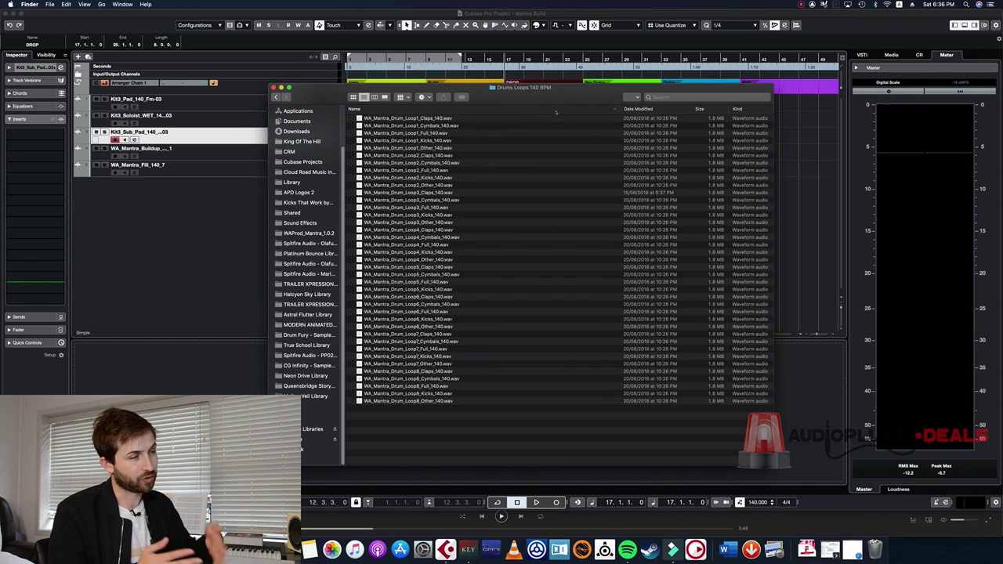
{"action": "left_click_drag", "start_coordinate": [556, 88], "coordinate": [876, 43]}
Preview the WA_Mantra_Drum_Loop4_Kicks_140.wav sample.
{"action": "left_click", "coordinate": [770, 170]}
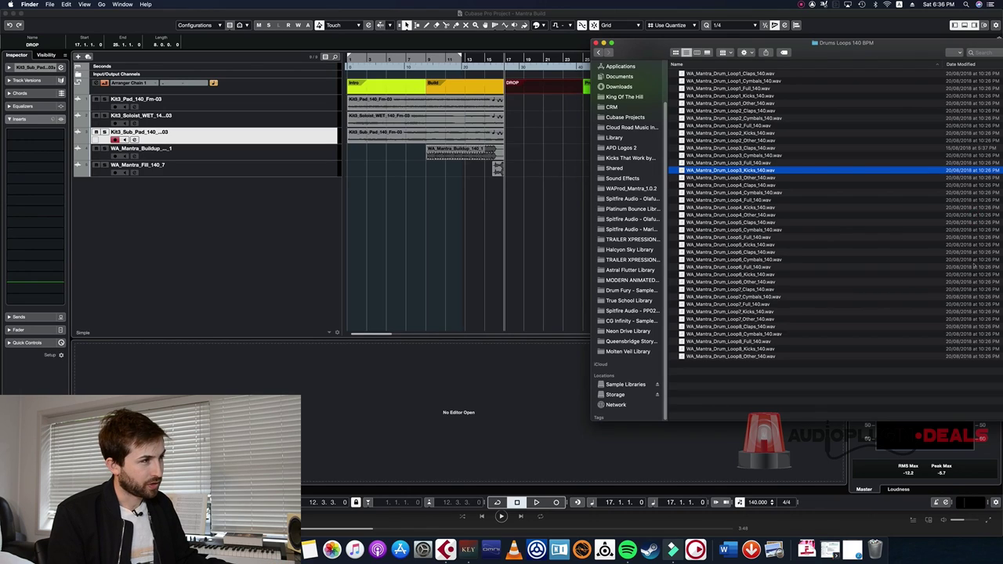
{"action": "left_click", "coordinate": [772, 208]}
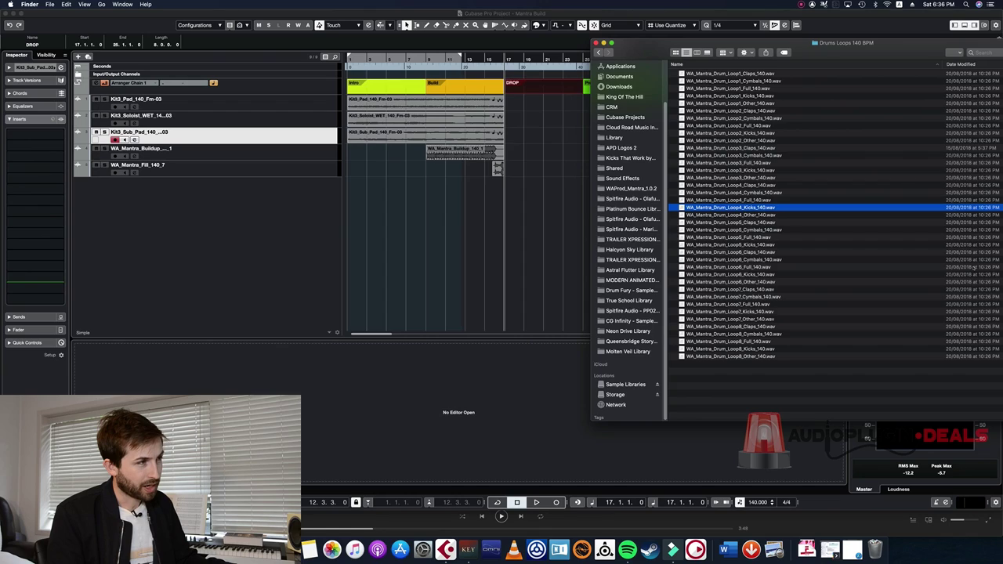
{"action": "key", "text": "space"}
{"action": "key", "text": "space"}
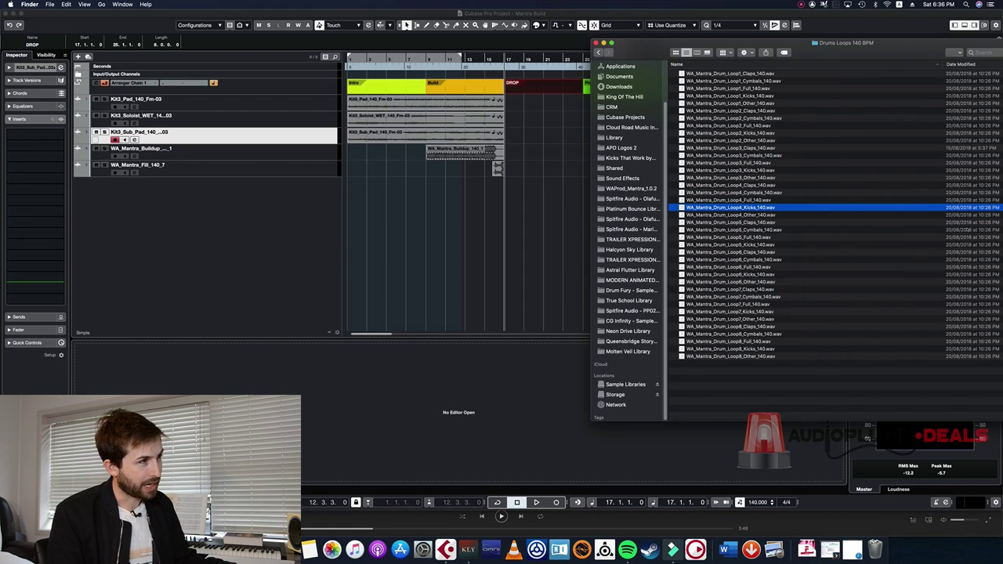
Place the Claps, Cymbals, Kicks and Other files of WA_Mantra_Drum_Loop4 on different new tracks at bar 17 in Cubase.
{"action": "left_click", "coordinate": [752, 184], "text": "super"}
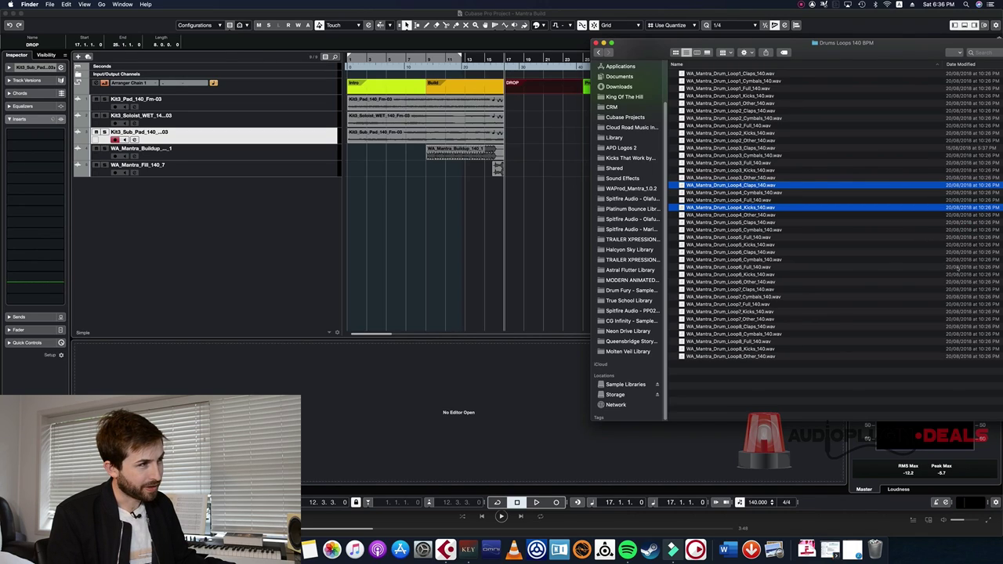
{"action": "left_click", "coordinate": [736, 223], "text": "super"}
{"action": "left_click", "coordinate": [752, 222], "text": "super"}
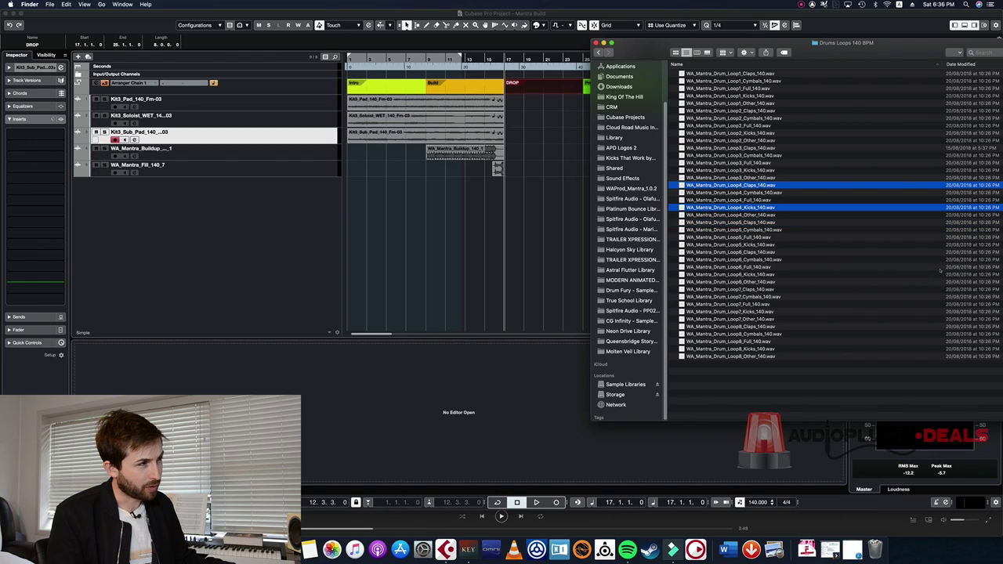
{"action": "left_click", "coordinate": [747, 215], "text": "super"}
{"action": "left_click", "coordinate": [750, 193], "text": "super"}
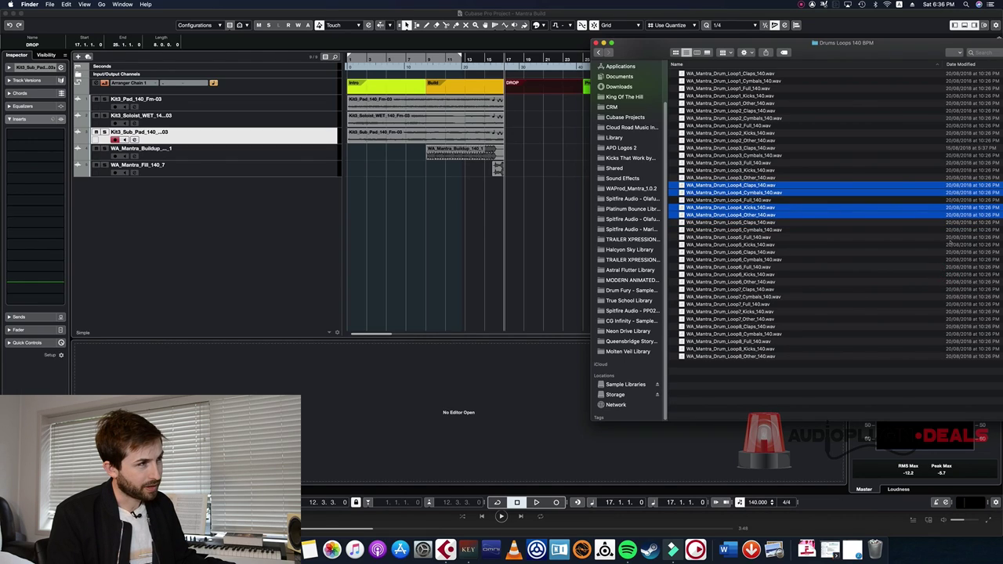
{"action": "left_click_drag", "start_coordinate": [756, 192], "coordinate": [504, 187]}
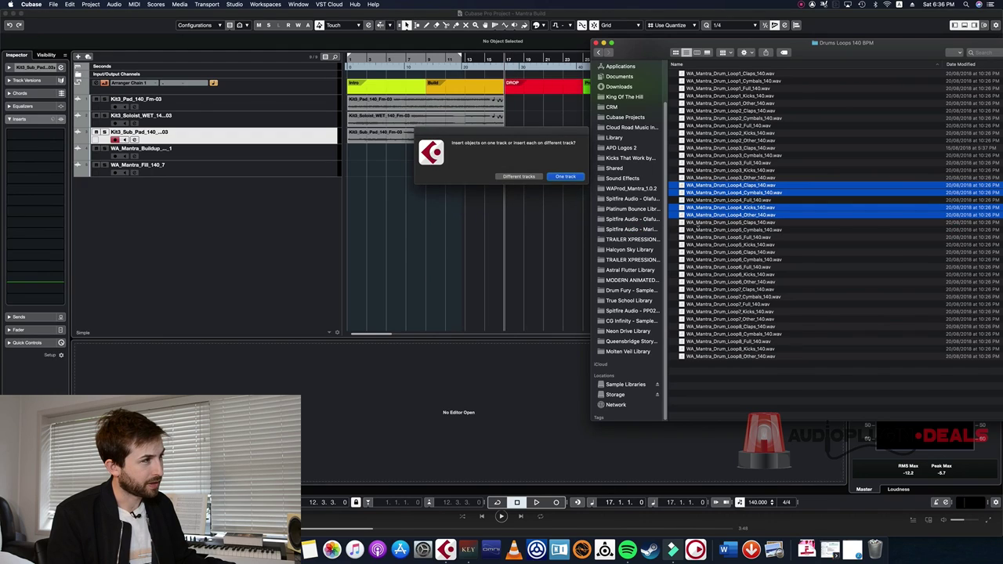
{"action": "left_click", "coordinate": [519, 175]}
{"action": "left_click", "coordinate": [590, 231]}
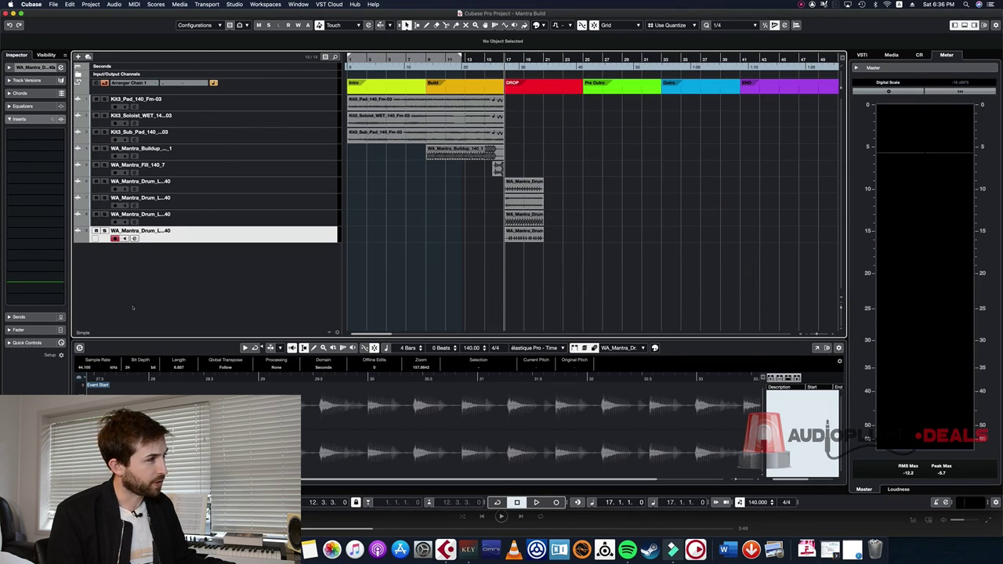
Play the drop and duplicate the four drum loop events three times to fill the DROP and Pre Outro sections.
{"action": "key", "text": "space"}
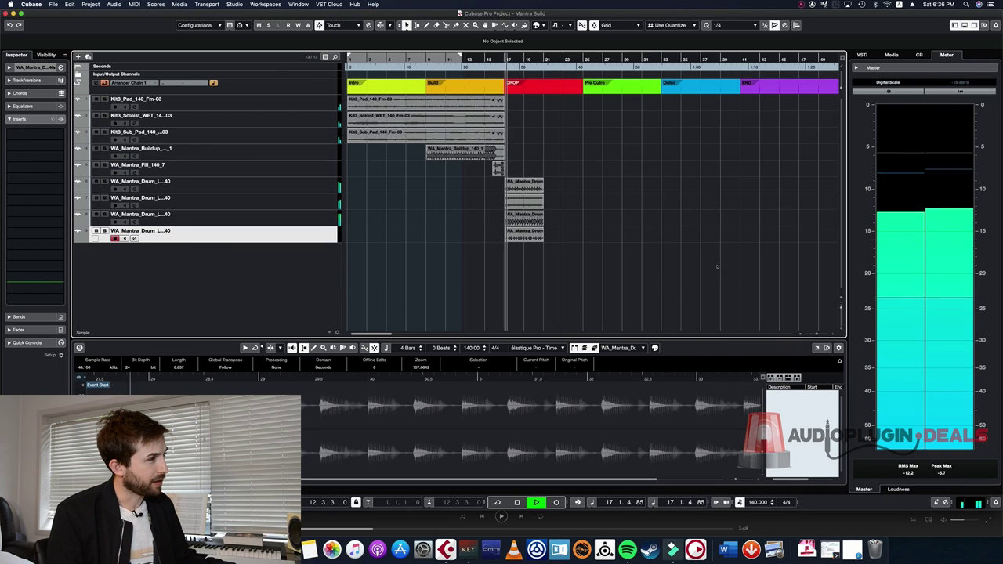
{"action": "left_click_drag", "start_coordinate": [542, 215], "coordinate": [517, 175]}
{"action": "key", "text": "super+d"}
{"action": "key", "text": "super+d"}
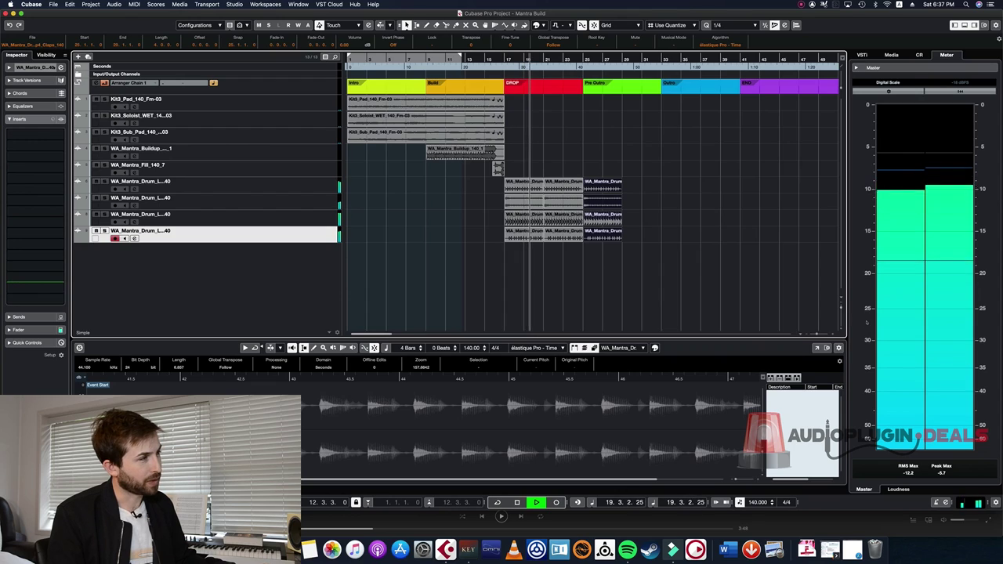
{"action": "key", "text": "super+d"}
{"action": "left_click", "coordinate": [598, 288]}
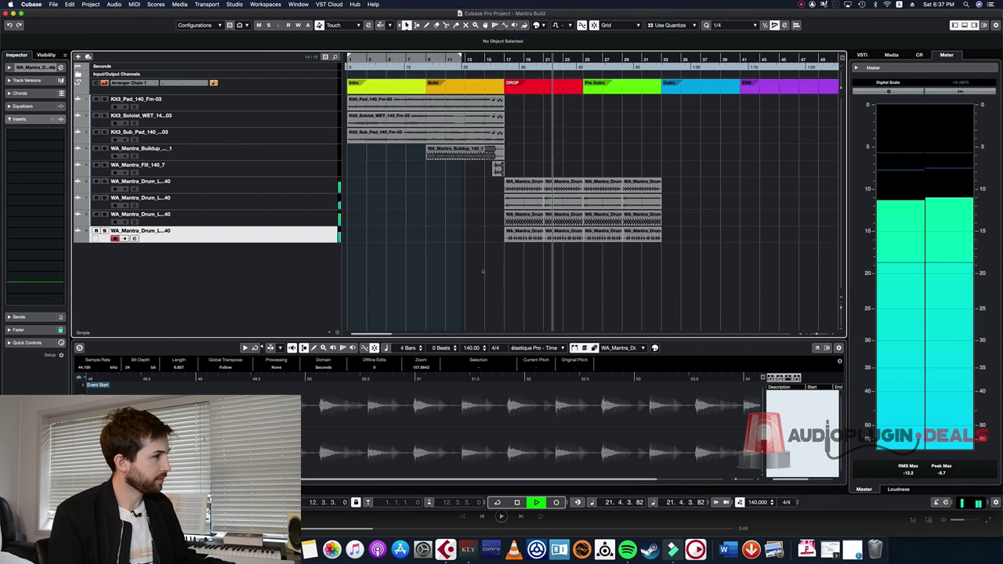
Stop playback, move the playhead to the Pre Outro section and mute its two kick loop events.
{"action": "left_click", "coordinate": [633, 88]}
{"action": "key", "text": "space"}
{"action": "key", "text": "l"}
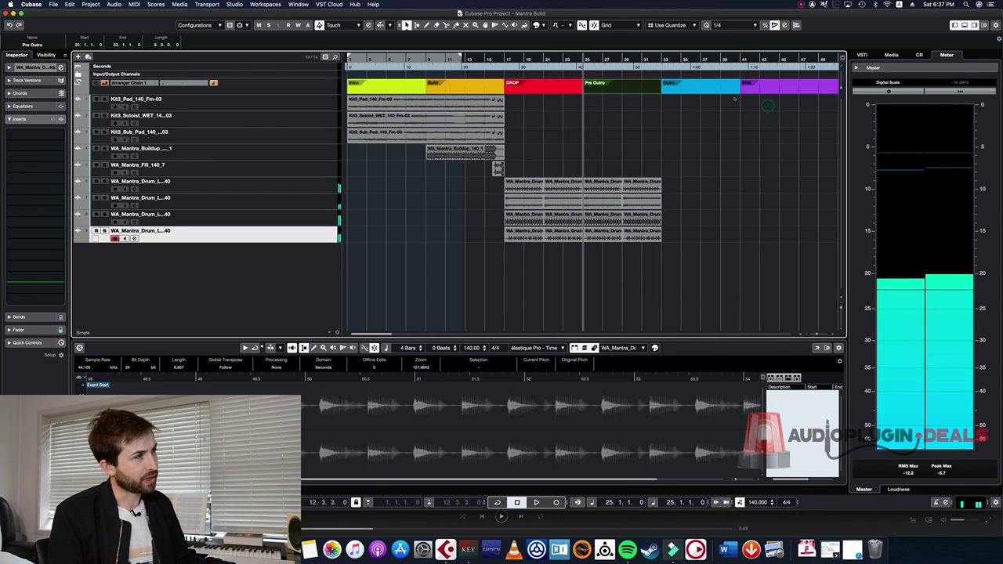
{"action": "left_click", "coordinate": [797, 274]}
{"action": "left_click_drag", "start_coordinate": [700, 218], "coordinate": [603, 219]}
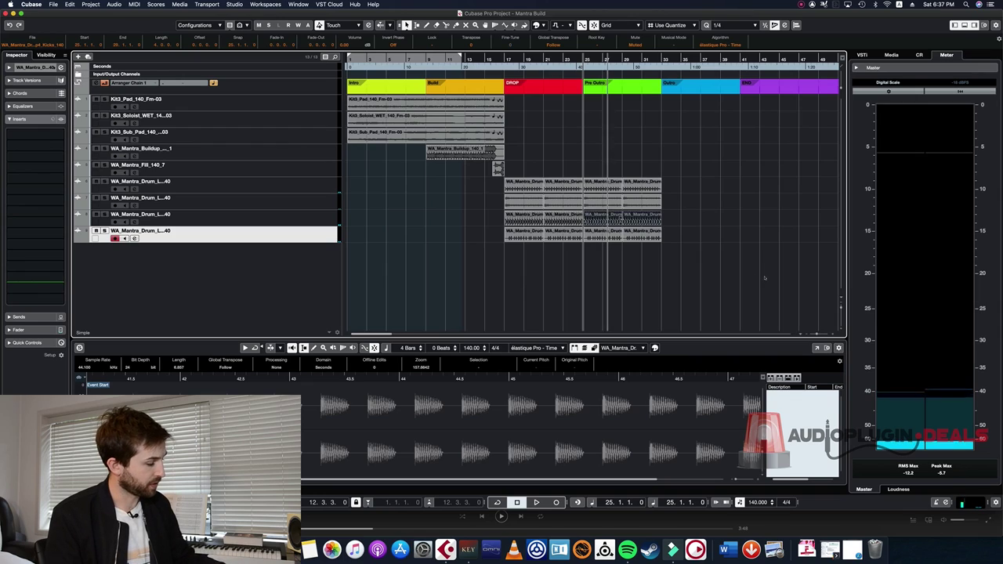
Play back the Pre Outro drums without the kicks and return the playhead to the start of that section.
{"action": "key", "text": "space"}
{"action": "key", "text": "space"}
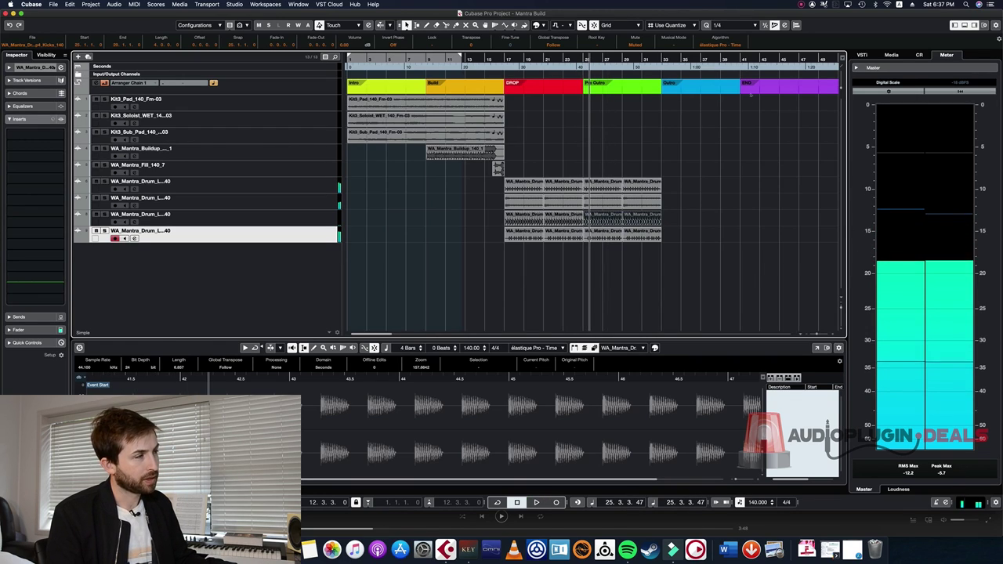
{"action": "left_click", "coordinate": [628, 87]}
{"action": "key", "text": "l"}
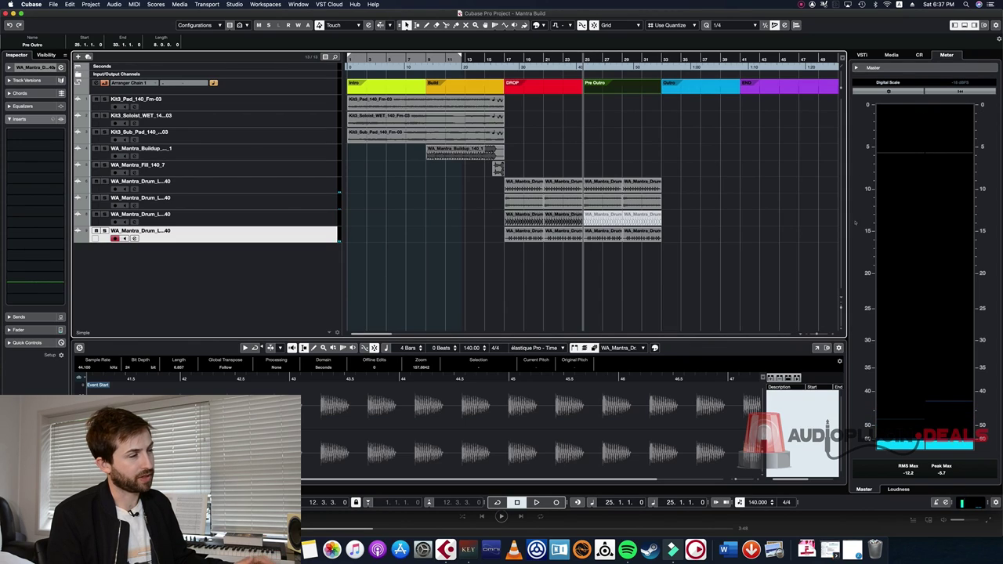
{"action": "left_click", "coordinate": [792, 235]}
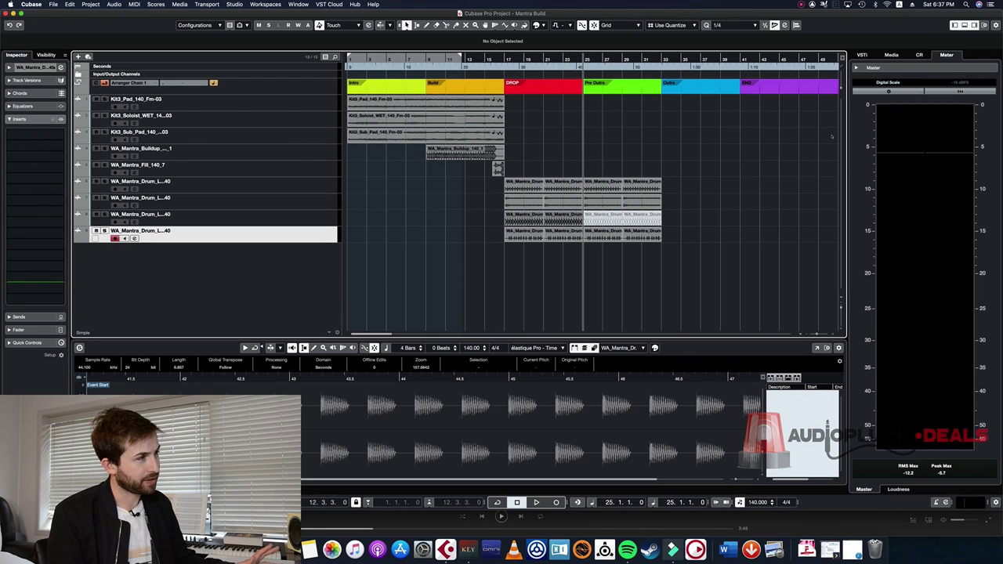
Copy the three Kit3 pad and soloist events to the start of the Outro section at bar 33.
{"action": "left_click_drag", "start_coordinate": [541, 99], "coordinate": [347, 139]}
{"action": "left_click_drag", "start_coordinate": [431, 135], "coordinate": [839, 167]}
{"action": "left_click", "coordinate": [871, 201]}
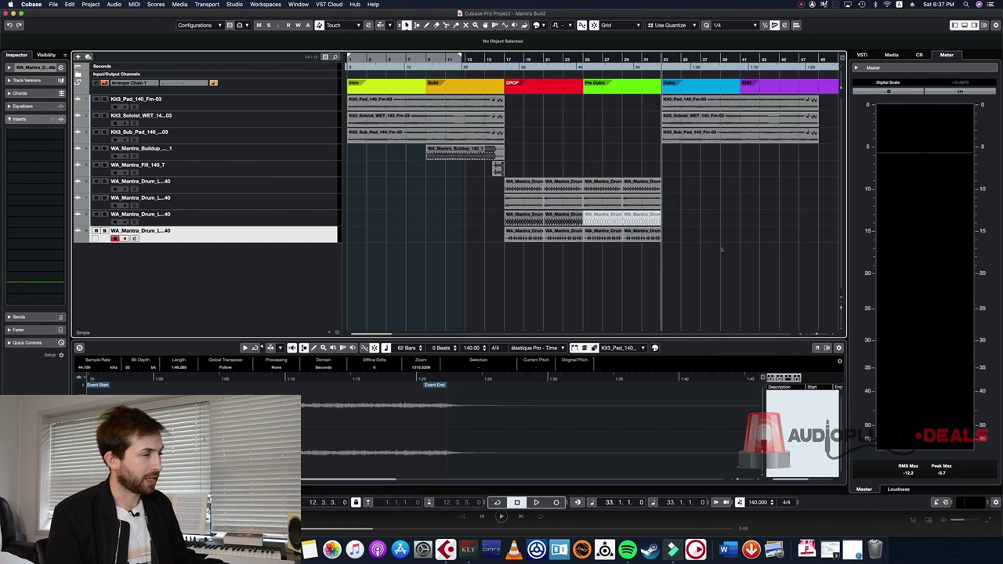
Copy the WA_Mantra_Fill_140_7 event to the end of the Pre Outro section and return the playhead to bar 17.
{"action": "mouse_move", "coordinate": [498, 171]}
{"action": "left_mouse_down"}
{"action": "mouse_move", "coordinate": [666, 177]}
{"action": "mouse_move", "coordinate": [655, 173]}
{"action": "left_mouse_up"}
{"action": "left_click", "coordinate": [684, 183]}
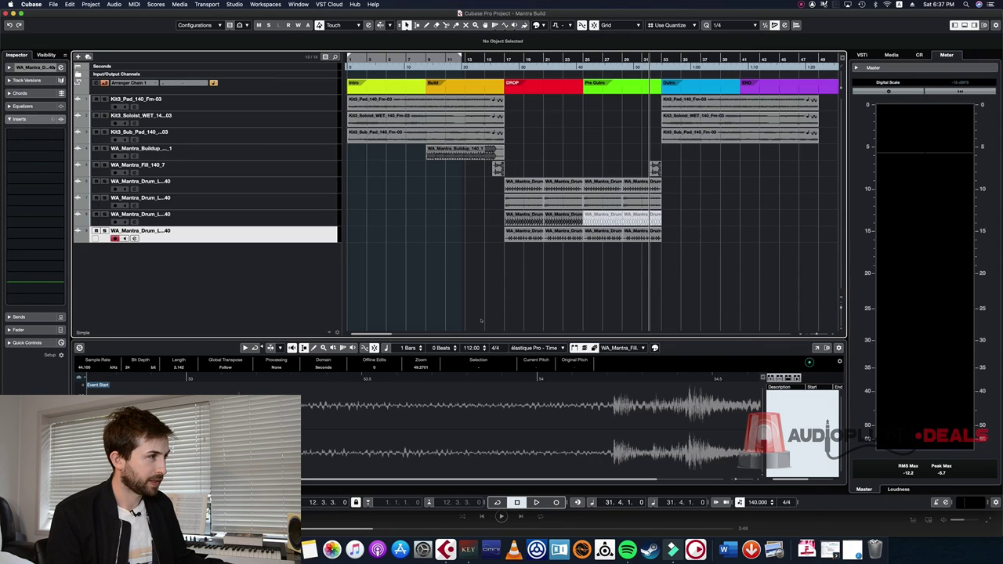
{"action": "left_click_drag", "start_coordinate": [672, 298], "coordinate": [481, 177]}
{"action": "left_click", "coordinate": [871, 306]}
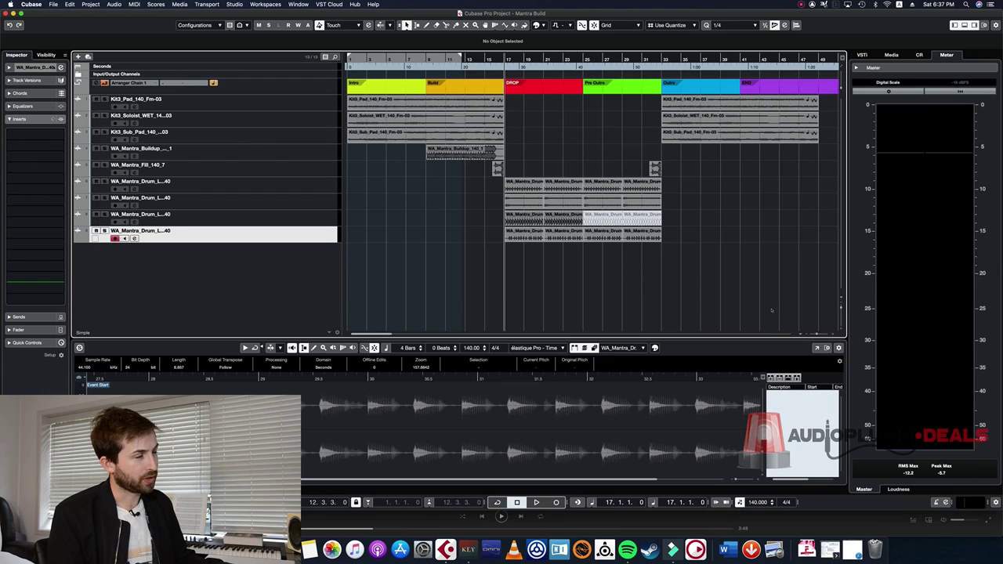
Switch to Finder, open the Bass Loops folder inside Synth Loops and audition the F minor bass loops 16 and 17.
{"action": "key", "text": "super+Tab"}
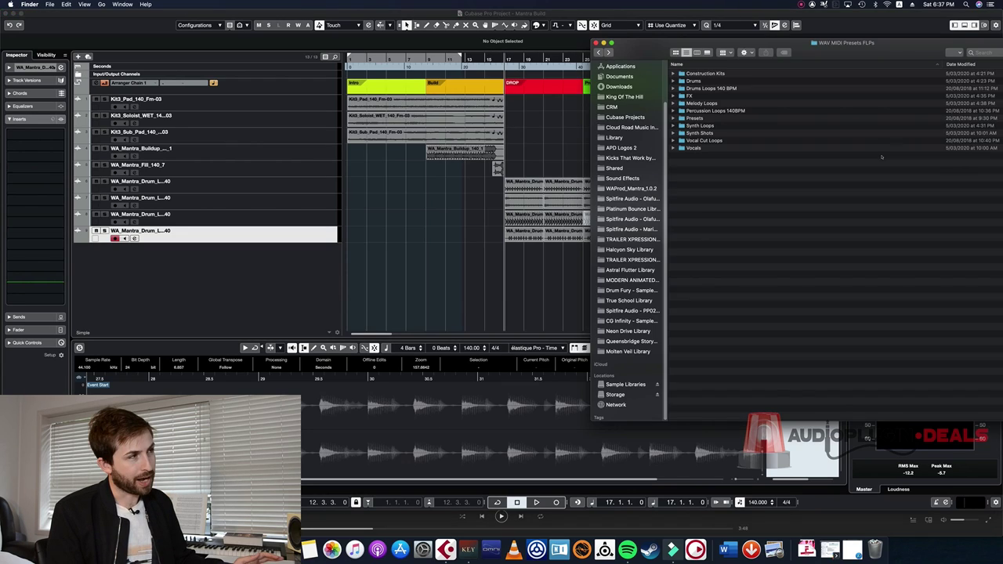
{"action": "double_click", "coordinate": [879, 127]}
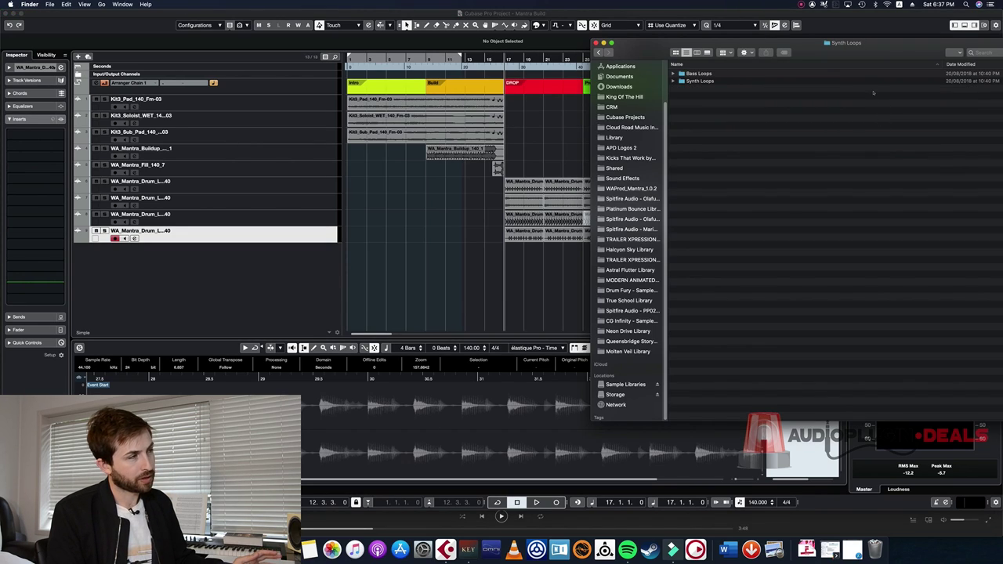
{"action": "key", "text": "Down"}
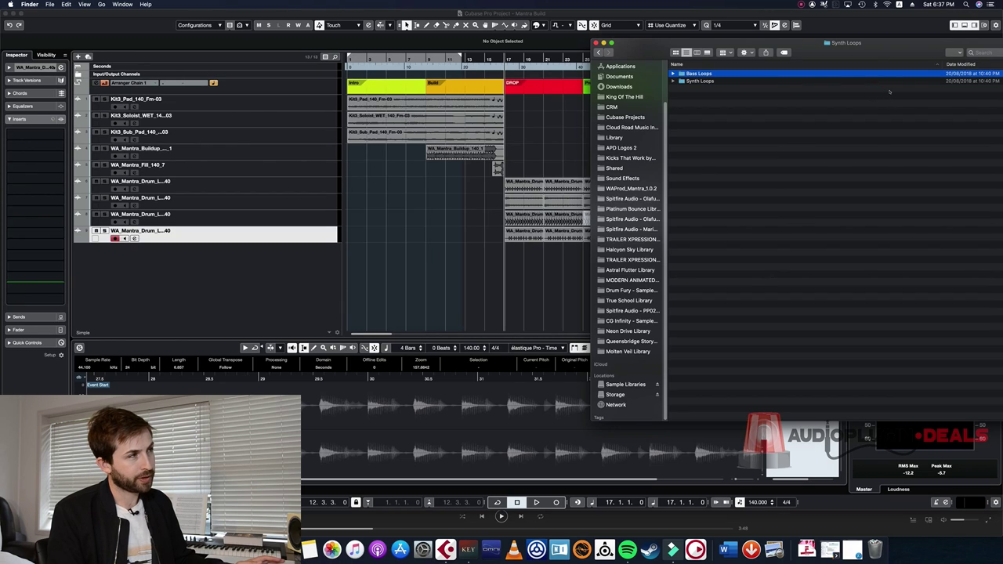
{"action": "key", "text": "super+Down"}
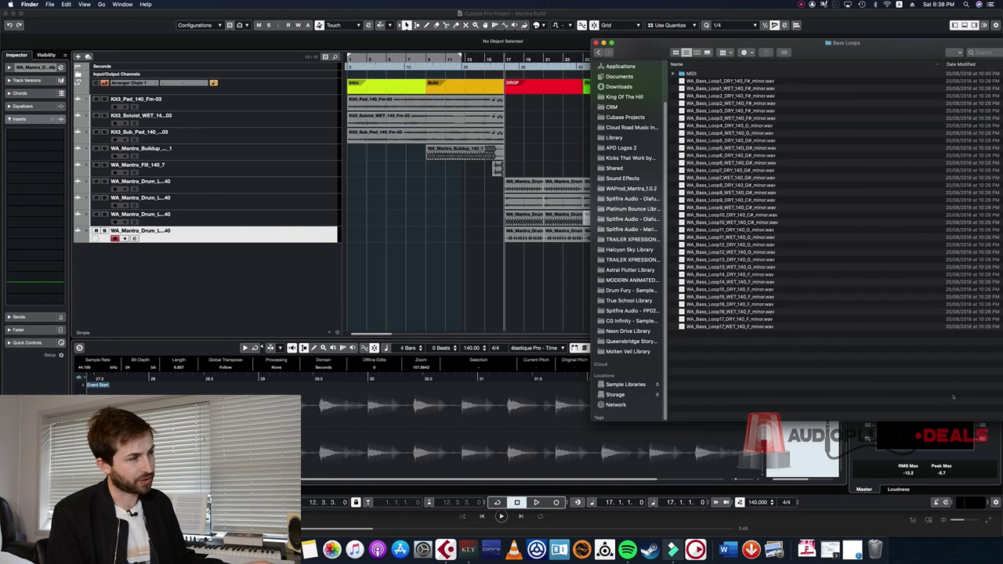
{"action": "key", "text": "Up"}
{"action": "key", "text": "Up"}
{"action": "key", "text": "space"}
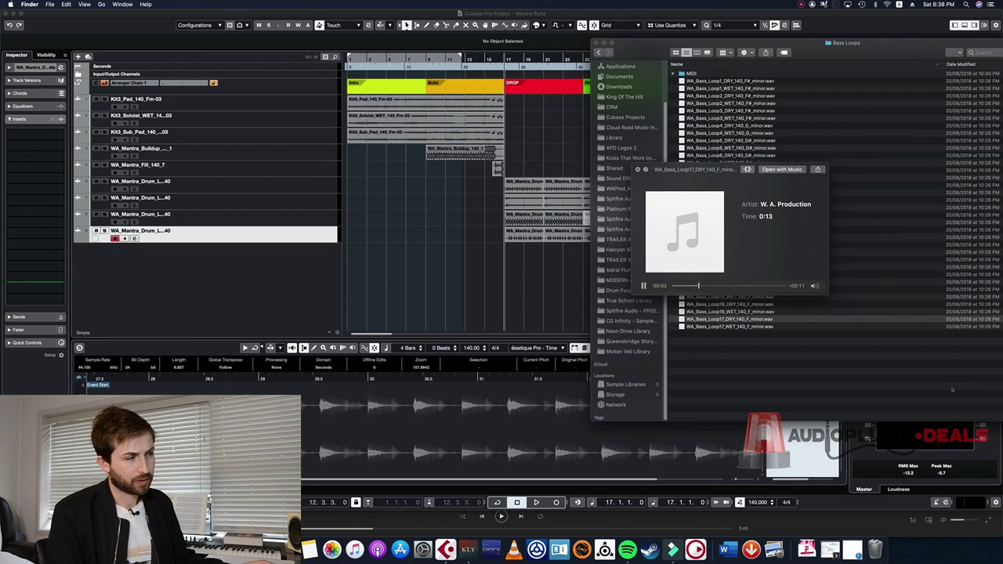
{"action": "key", "text": "Up"}
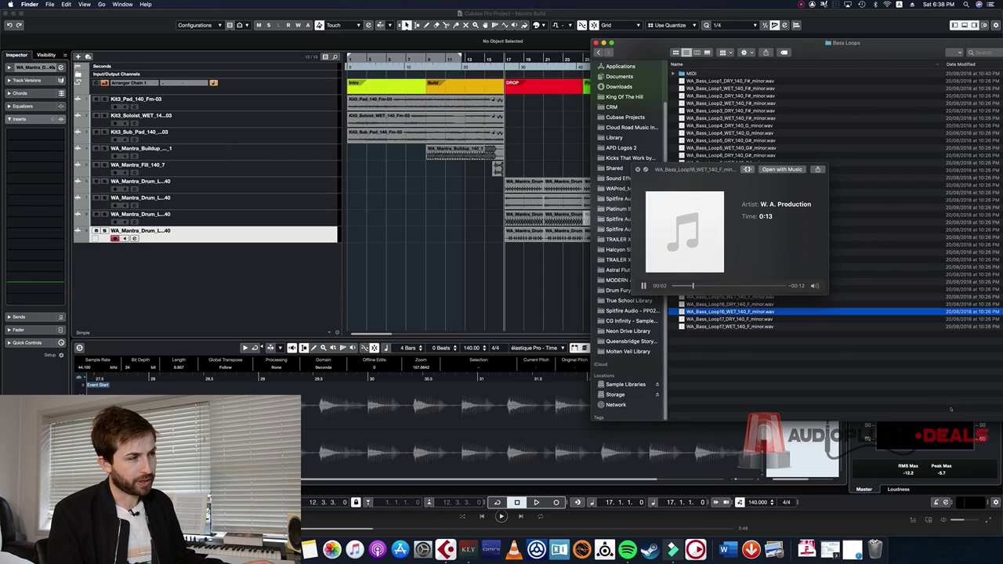
{"action": "key", "text": "Down"}
{"action": "key", "text": "Down"}
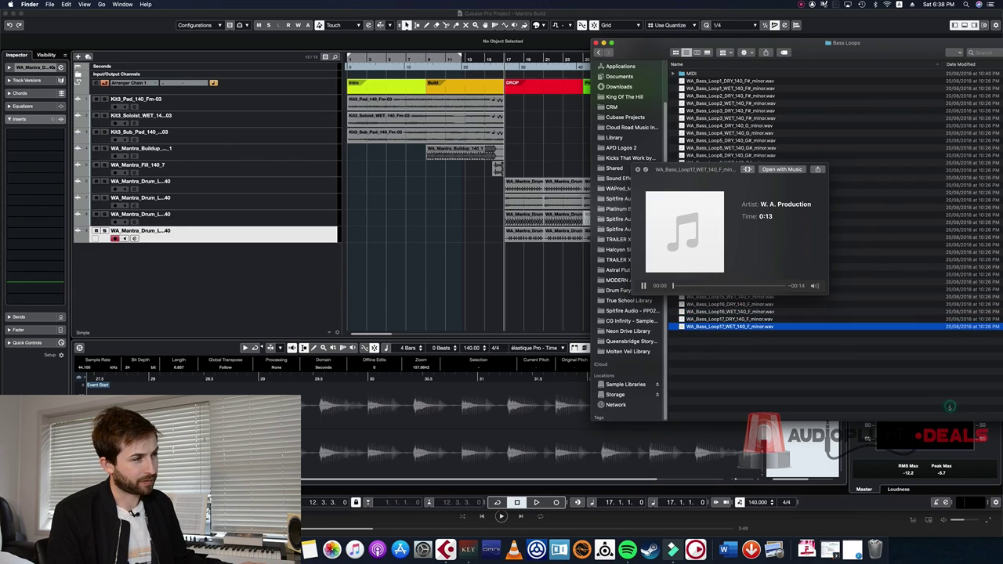
Place WA_Bass_Loop17_WET_140_F_minor.wav on a new track in Cubase at bar 17 and duplicate it into the Pre Outro section.
{"action": "left_click_drag", "start_coordinate": [736, 326], "coordinate": [444, 255]}
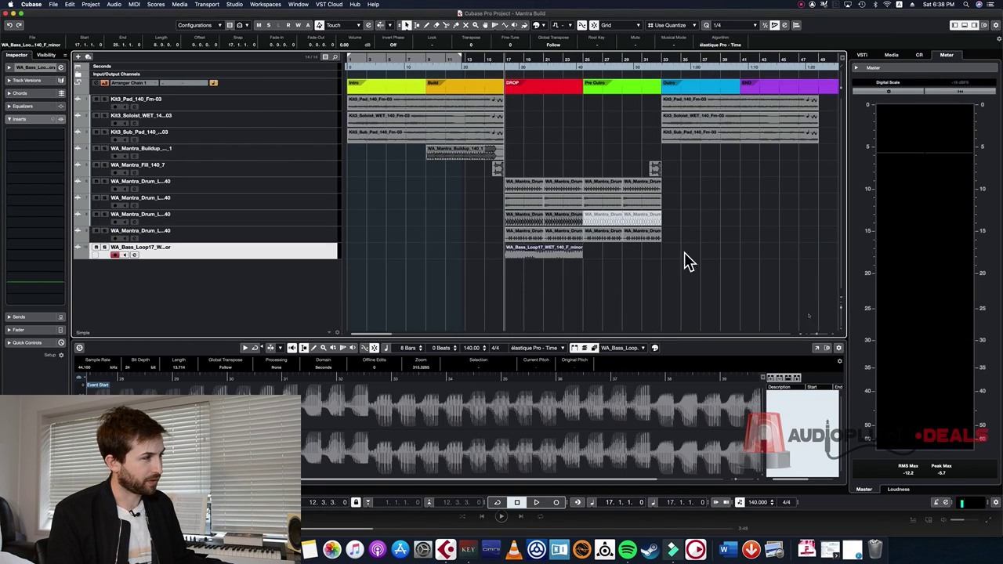
{"action": "key", "text": "super+d"}
Play back the transition into the Drop and lower the bass loop track's volume to -3.23 dB.
{"action": "left_click", "coordinate": [501, 65]}
{"action": "key", "text": "space"}
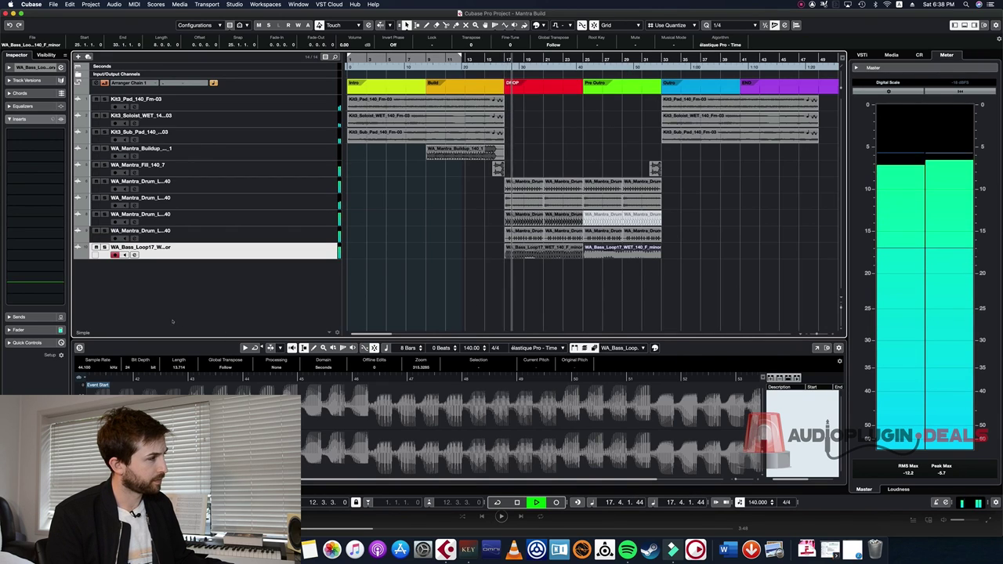
{"action": "key", "text": "e"}
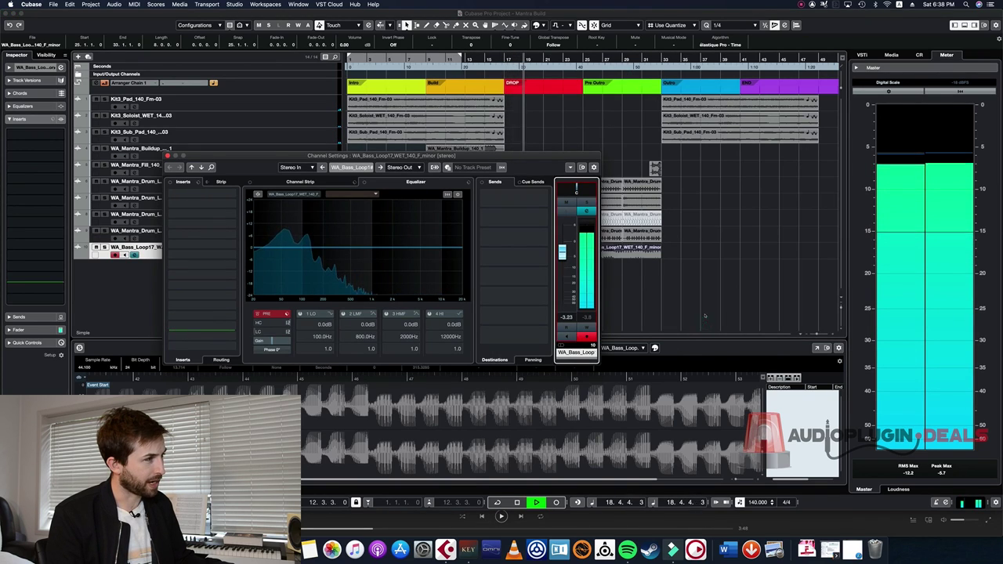
{"action": "left_click", "coordinate": [167, 155]}
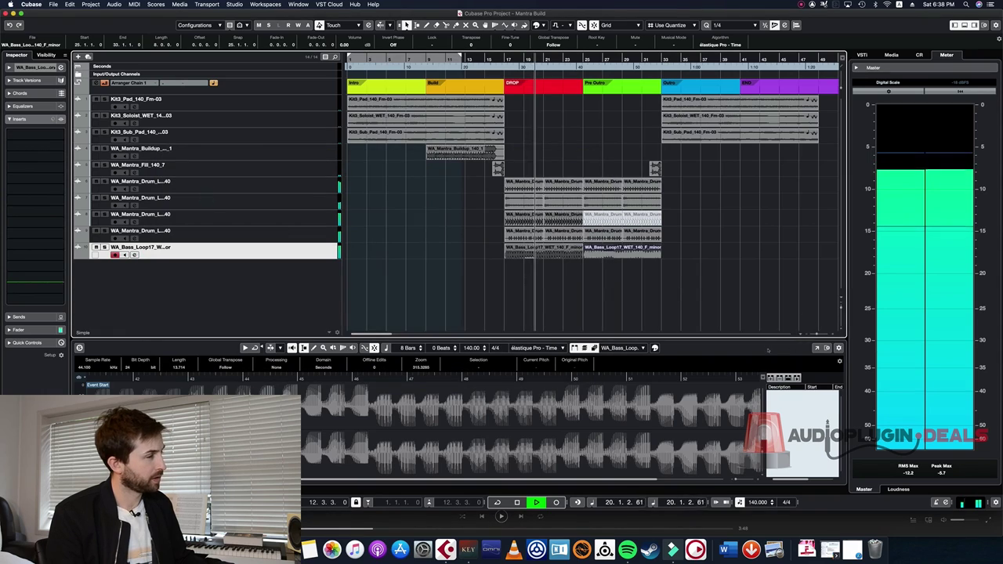
{"action": "key", "text": "space"}
Copy the bass loop to the start of the Build section at bar 9 and trim its end to where the fill starts.
{"action": "mouse_move", "coordinate": [563, 252]}
{"action": "left_mouse_down"}
{"action": "mouse_move", "coordinate": [460, 245]}
{"action": "mouse_move", "coordinate": [483, 245]}
{"action": "left_mouse_up"}
{"action": "left_click_drag", "start_coordinate": [603, 308], "coordinate": [607, 307]}
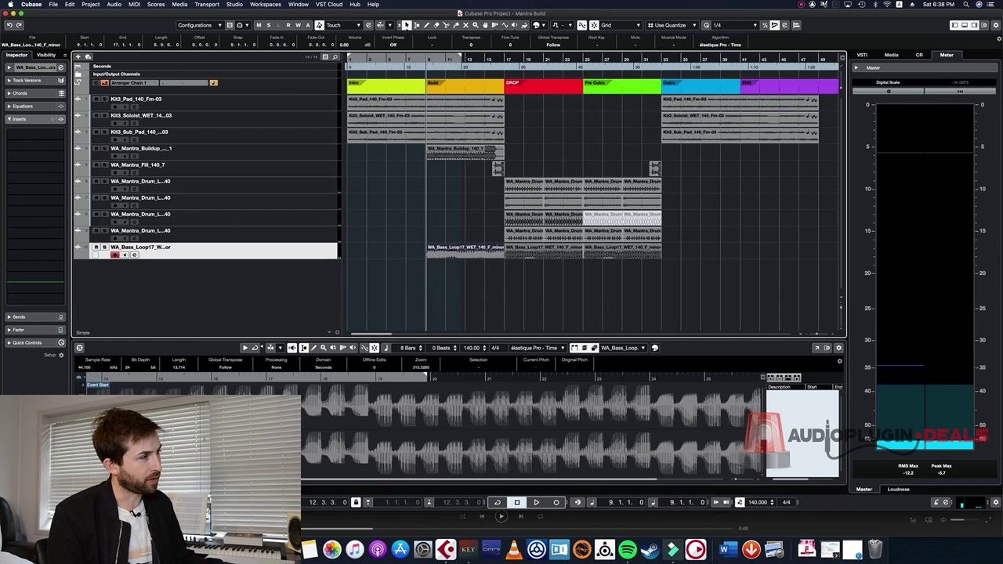
{"action": "key", "text": "h"}
{"action": "key", "text": "h"}
{"action": "key", "text": "h"}
{"action": "key", "text": "h"}
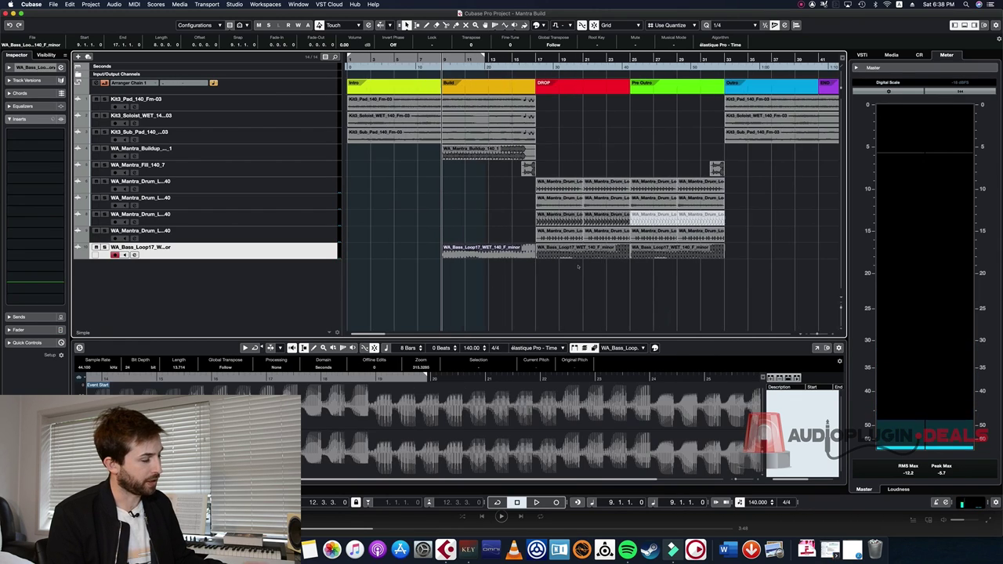
{"action": "key", "text": "h"}
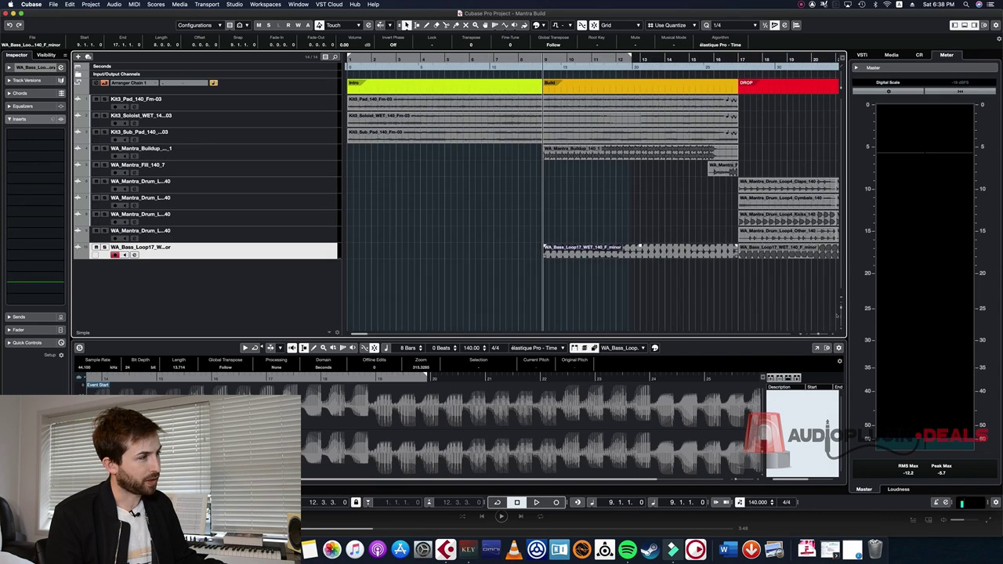
{"action": "left_click_drag", "start_coordinate": [737, 254], "coordinate": [706, 255]}
{"action": "left_click", "coordinate": [707, 229]}
{"action": "key", "text": "g"}
{"action": "key", "text": "g"}
{"action": "key", "text": "g"}
{"action": "key", "text": "g"}
{"action": "key", "text": "g"}
{"action": "key", "text": "g"}
{"action": "key", "text": "g"}
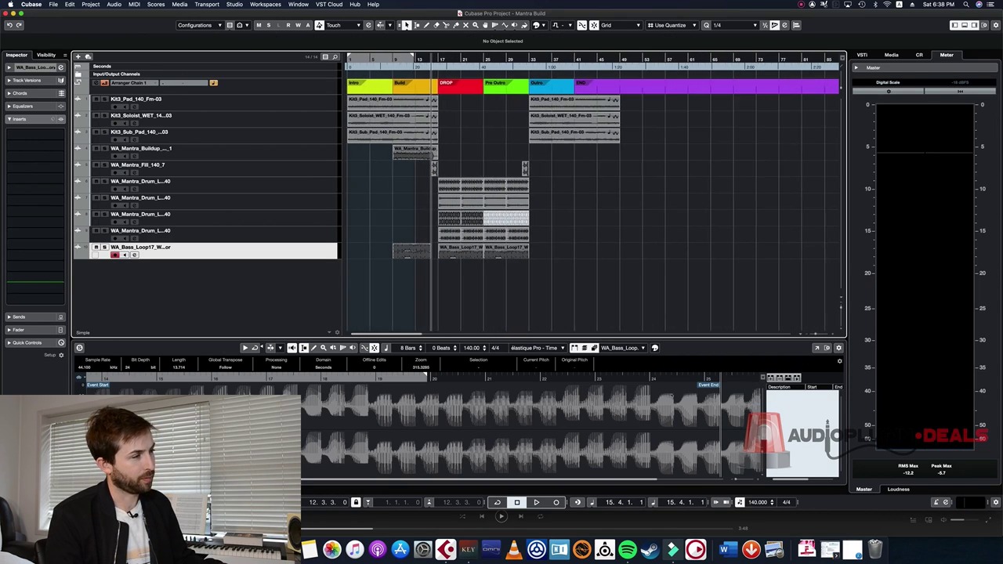
Audition WA_Synth_Loop17_WET_140_F_minor.wav from the Synth Loops folder in Finder and place it on a new track at bars 17 and 25.
{"action": "key", "text": "super+Tab"}
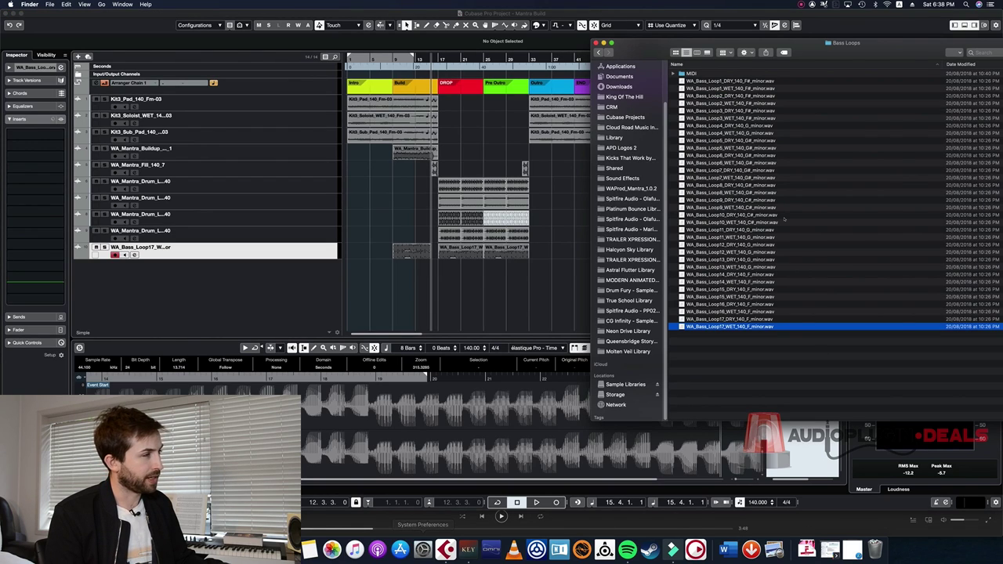
{"action": "key", "text": "super+bracketleft"}
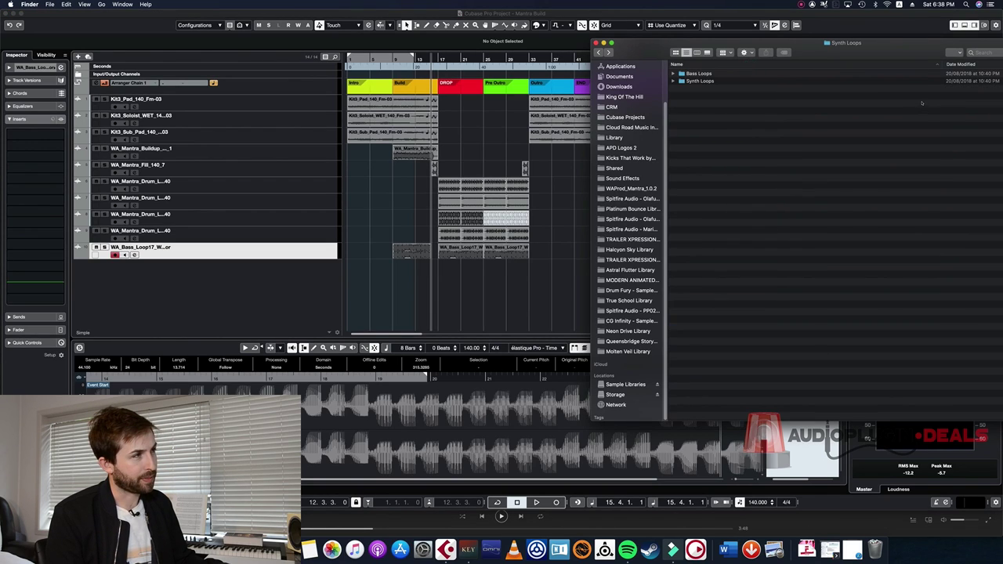
{"action": "double_click", "coordinate": [922, 81]}
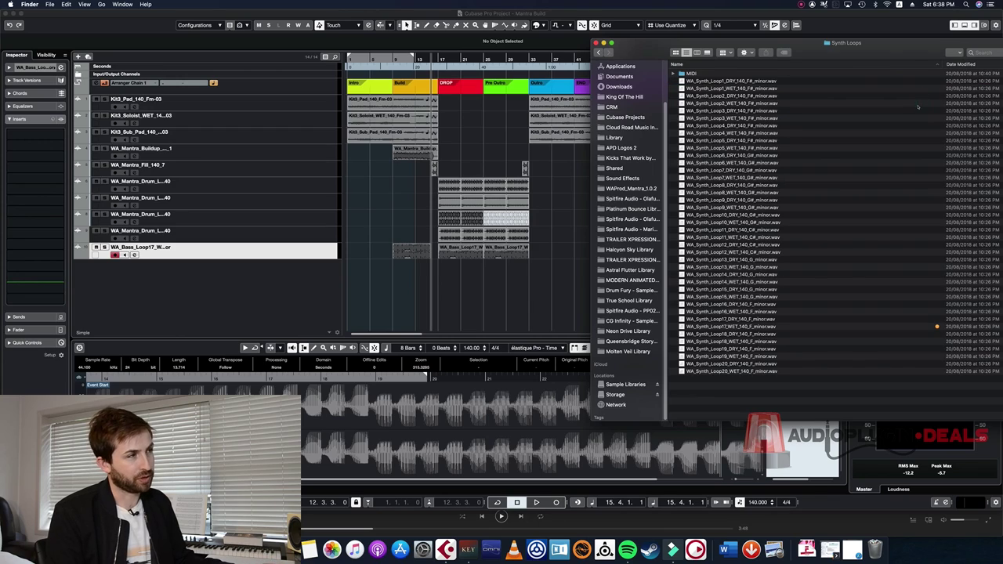
{"action": "left_click", "coordinate": [937, 326]}
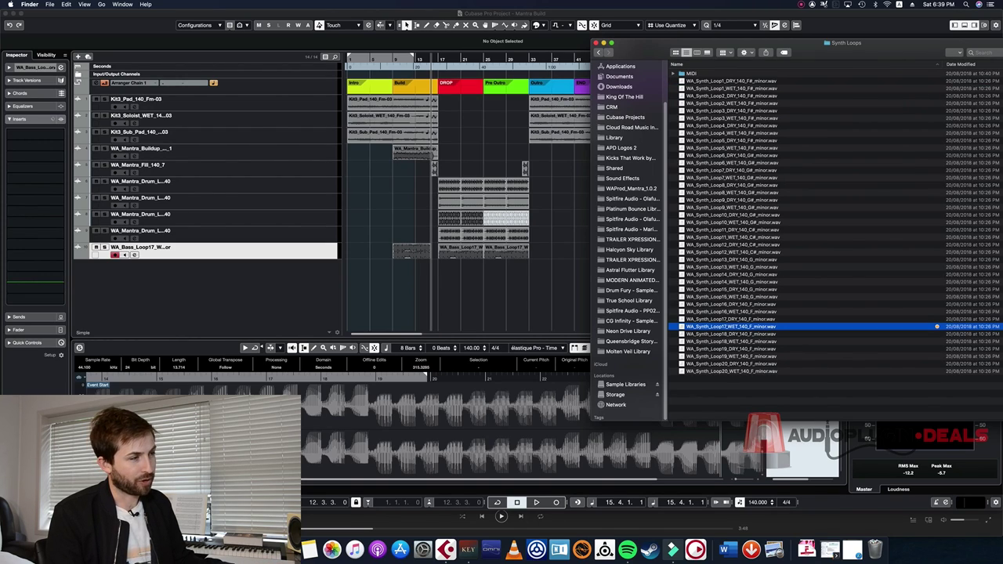
{"action": "key", "text": "space"}
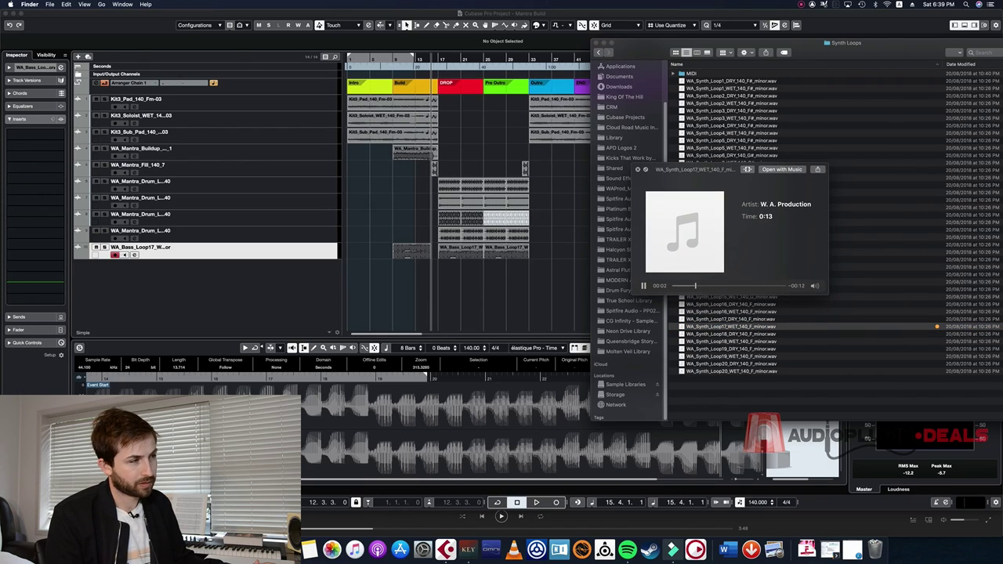
{"action": "key", "text": "space"}
{"action": "left_click_drag", "start_coordinate": [750, 326], "coordinate": [438, 271]}
{"action": "left_click_drag", "start_coordinate": [536, 275], "coordinate": [433, 270]}
{"action": "key", "text": "super+d"}
{"action": "left_click", "coordinate": [488, 279]}
{"action": "left_click", "coordinate": [516, 268]}
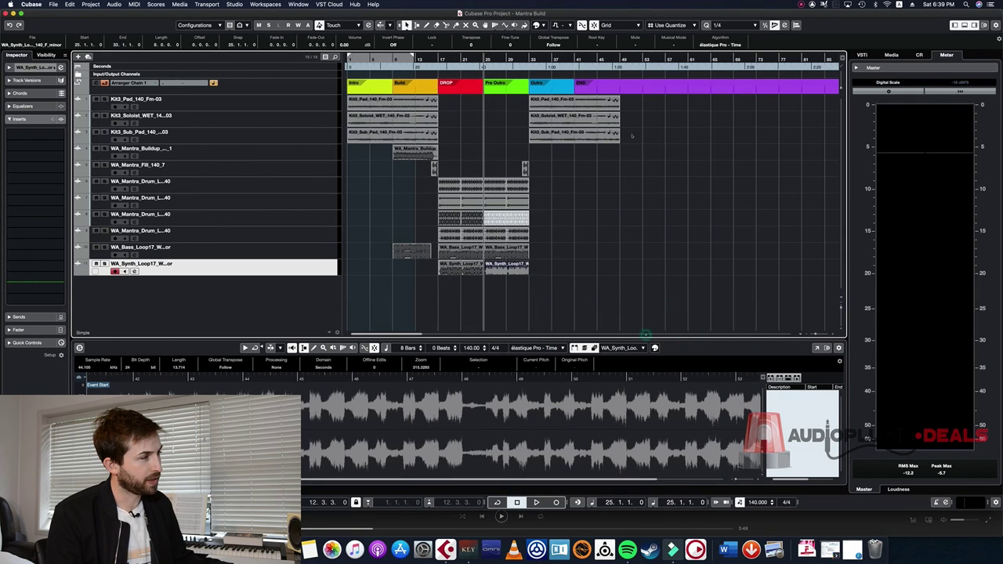
Play back the end of the Build and the first bars of the Drop with the synth loop.
{"action": "left_click", "coordinate": [430, 69]}
{"action": "key", "text": "space"}
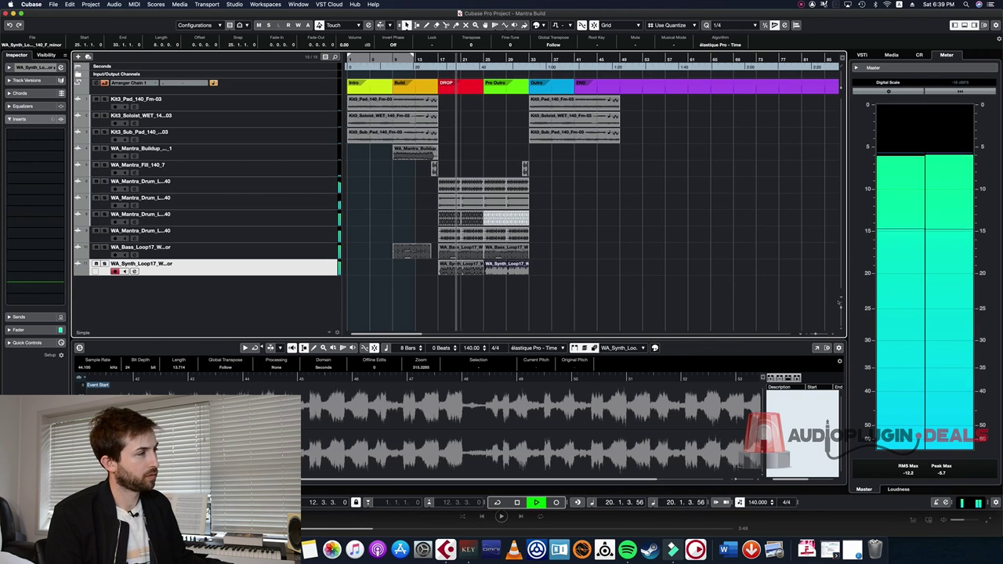
{"action": "key", "text": "space"}
{"action": "key", "text": "h"}
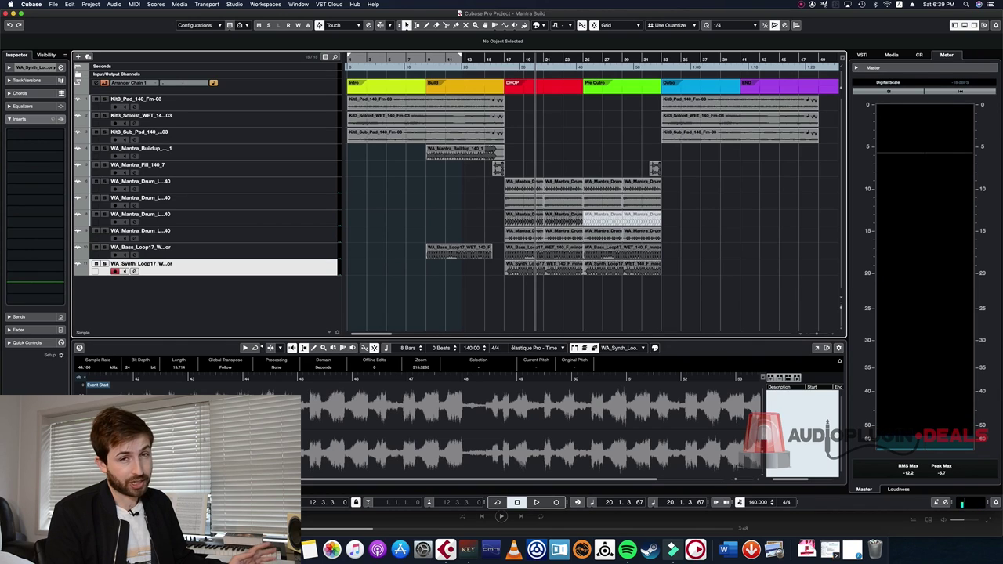
Audition WA_Mantra_Downlifter_1.wav from the FX Downlifters folder in Finder and place it at the start of the Intro, Drop and Outro sections.
{"action": "key", "text": "super+Tab"}
{"action": "double_click", "coordinate": [890, 96]}
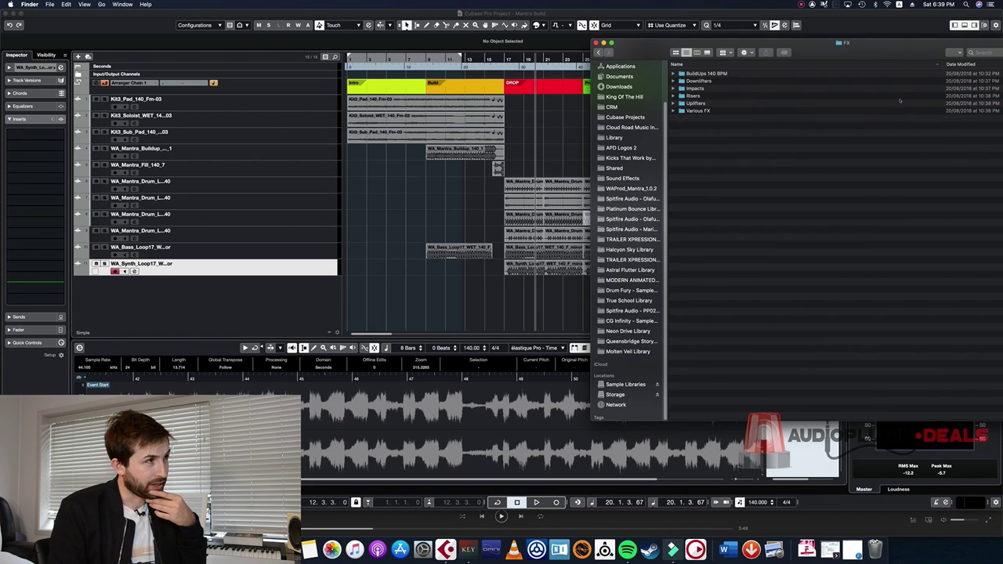
{"action": "double_click", "coordinate": [899, 99]}
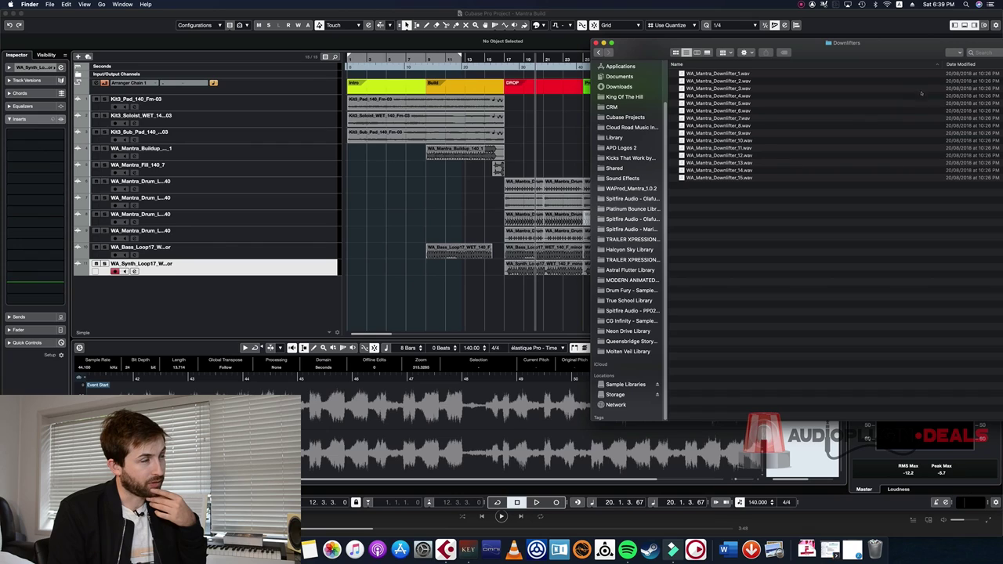
{"action": "key", "text": "Down"}
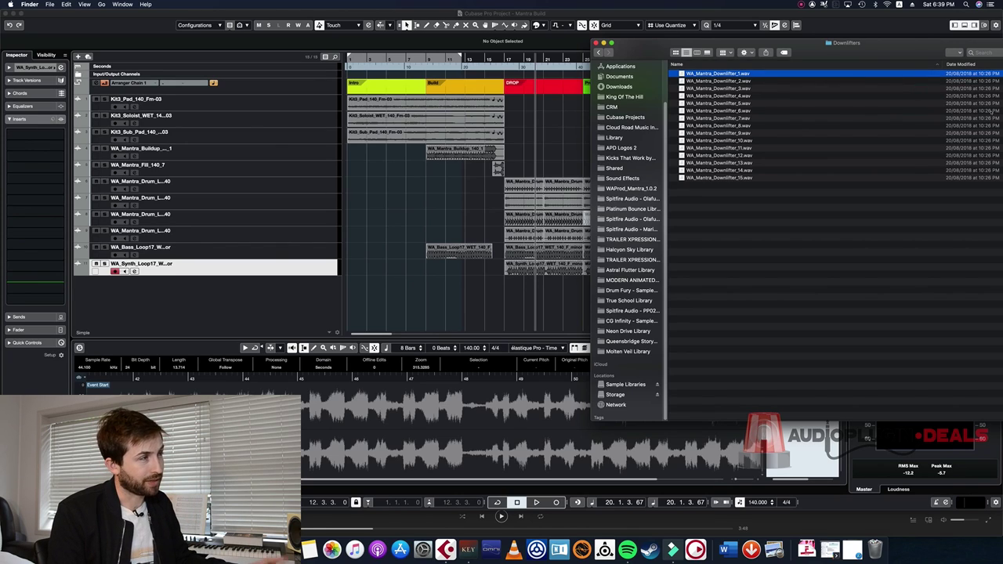
{"action": "key", "text": "space"}
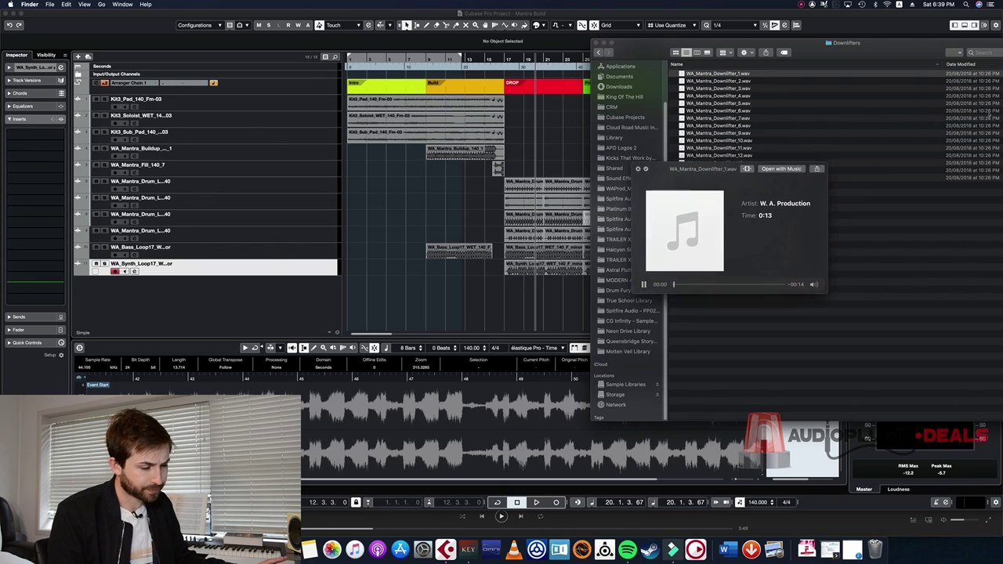
{"action": "key", "text": "space"}
{"action": "mouse_move", "coordinate": [716, 73]}
{"action": "left_mouse_down"}
{"action": "mouse_move", "coordinate": [540, 269]}
{"action": "mouse_move", "coordinate": [508, 289]}
{"action": "mouse_move", "coordinate": [382, 280]}
{"action": "mouse_move", "coordinate": [694, 281]}
{"action": "left_mouse_up"}
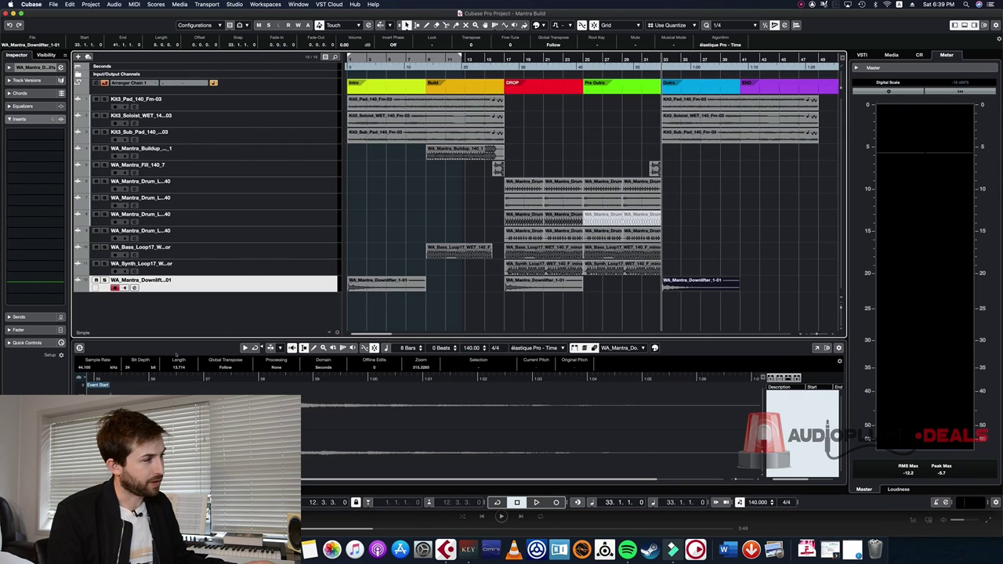
Lower the downlifter track's volume to -4.99 dB and play back the transition into the Drop.
{"action": "key", "text": "e"}
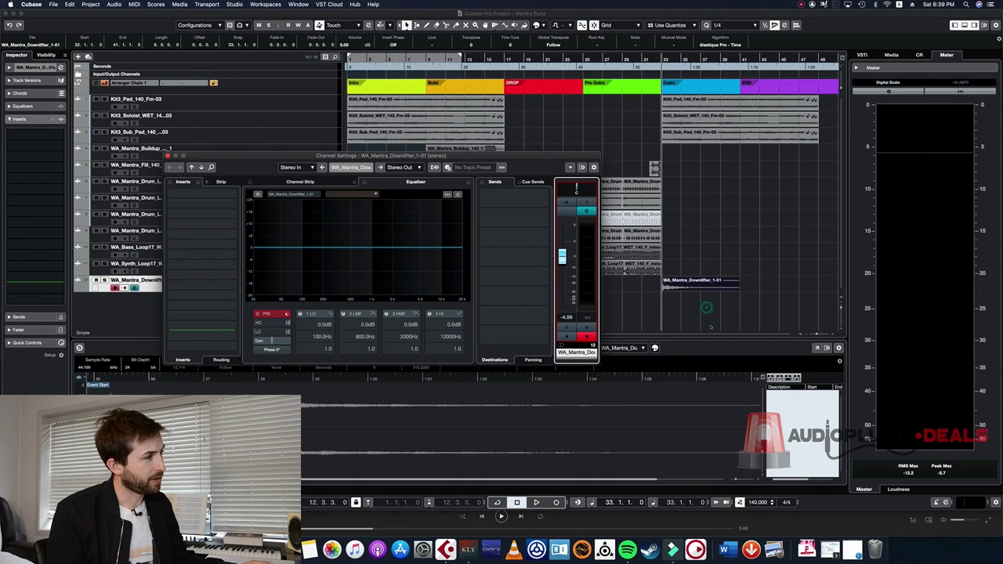
{"action": "left_click", "coordinate": [168, 156]}
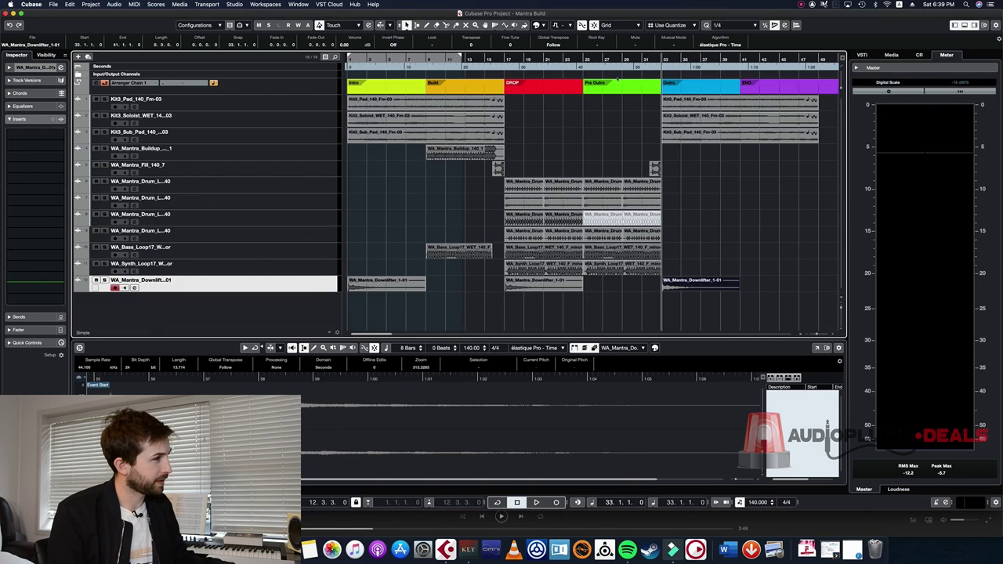
{"action": "left_click", "coordinate": [495, 59]}
{"action": "key", "text": "space"}
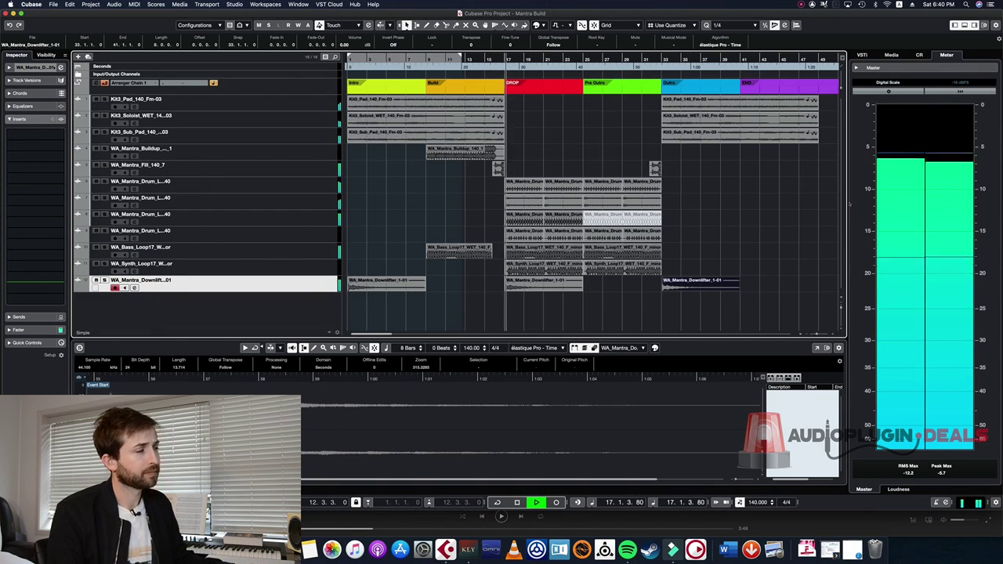
{"action": "key", "text": "space"}
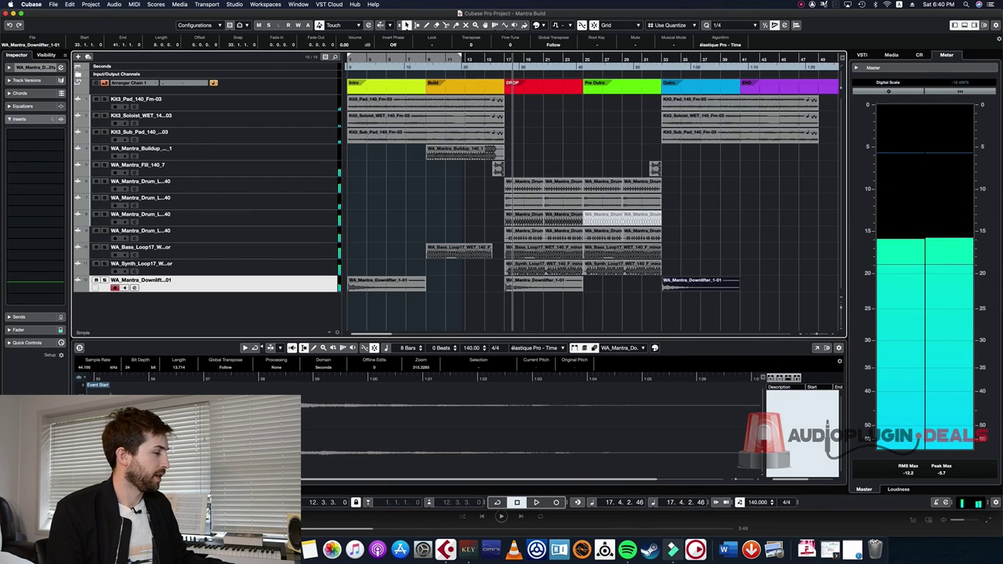
Audition WA_Mantra_Riser_140_F7.wav from the FX Risers folder in Finder and place it on a new track at bar 9, the start of the Build.
{"action": "key", "text": "super+Tab"}
{"action": "key", "text": "super+Up"}
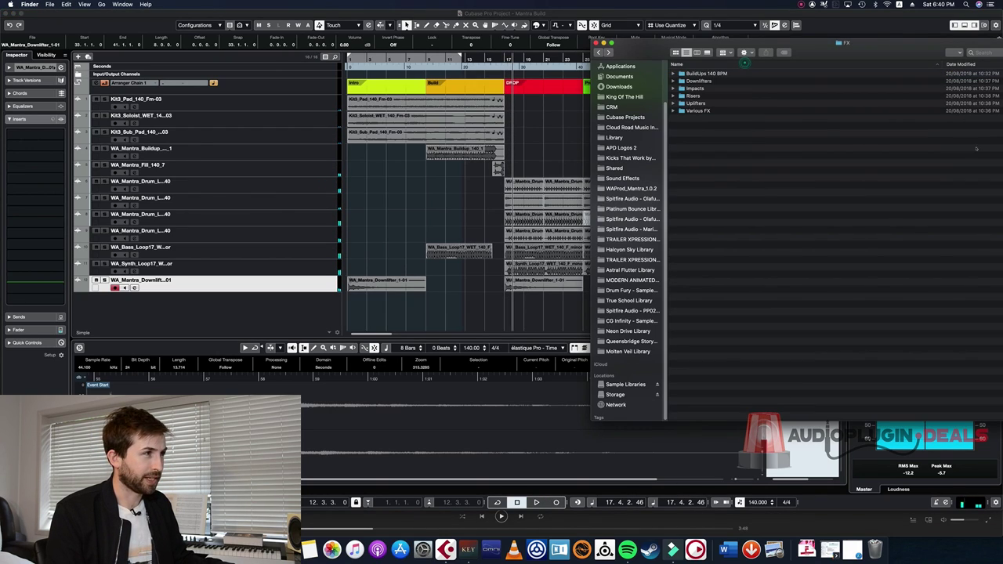
{"action": "double_click", "coordinate": [897, 96]}
{"action": "key", "text": "Down"}
{"action": "key", "text": "Down"}
{"action": "key", "text": "Down"}
{"action": "key", "text": "space"}
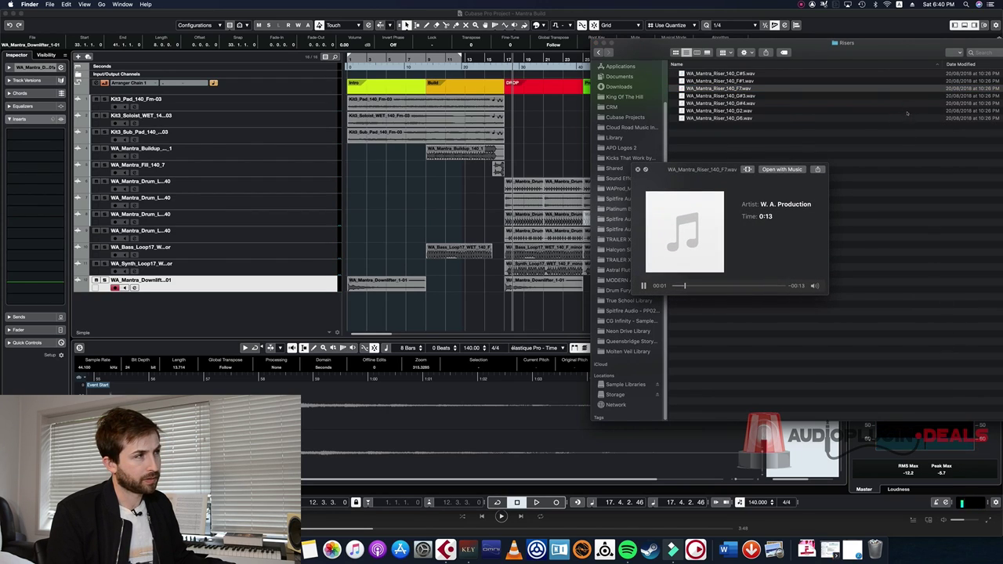
{"action": "key", "text": "space"}
{"action": "left_click_drag", "start_coordinate": [717, 88], "coordinate": [412, 297]}
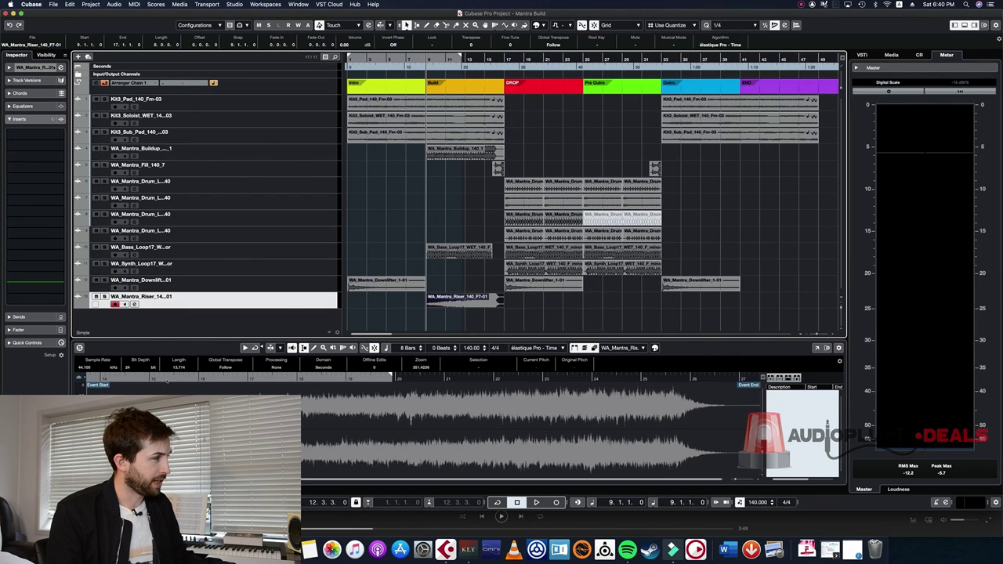
Lower the riser track's volume in its channel settings and move the playhead to the start of the Drop.
{"action": "left_click", "coordinate": [134, 304]}
{"action": "left_click_drag", "start_coordinate": [562, 241], "coordinate": [561, 257]}
{"action": "key", "text": "e"}
{"action": "left_click", "coordinate": [508, 67]}
Insert the kHs Filter effect on the WA_Synth_Loop17 track.
{"action": "left_click", "coordinate": [156, 265]}
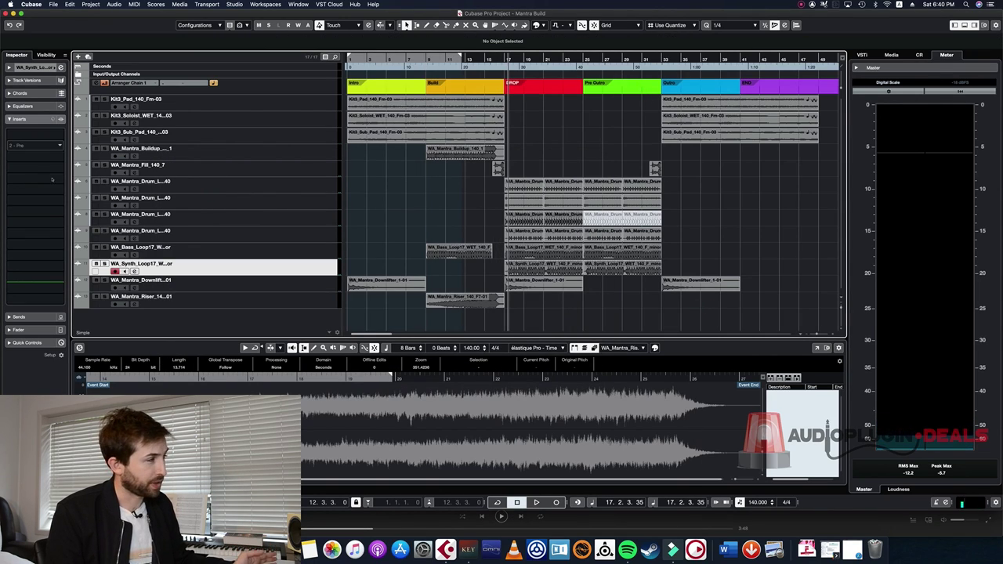
{"action": "left_click", "coordinate": [47, 146]}
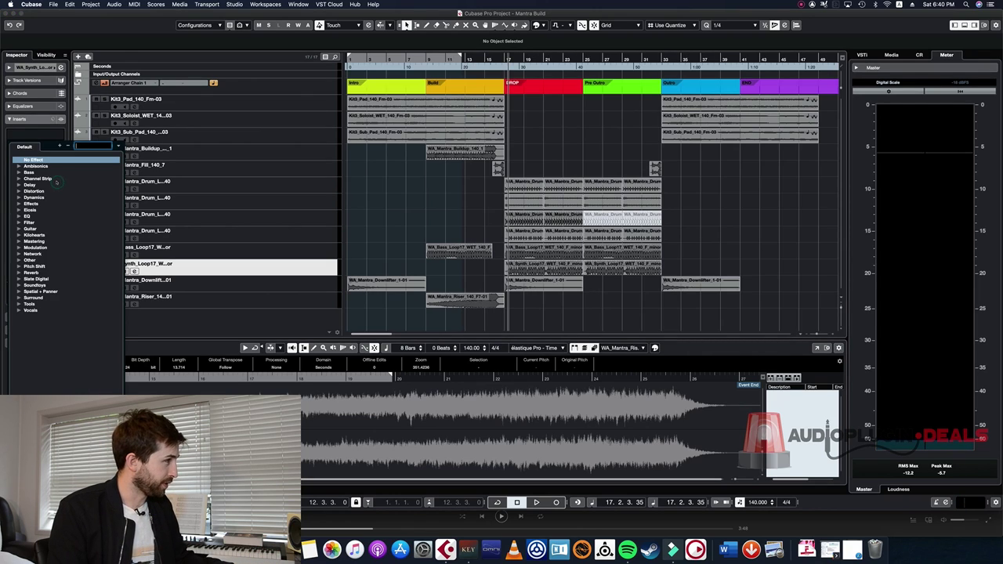
{"action": "type", "text": "fil"}
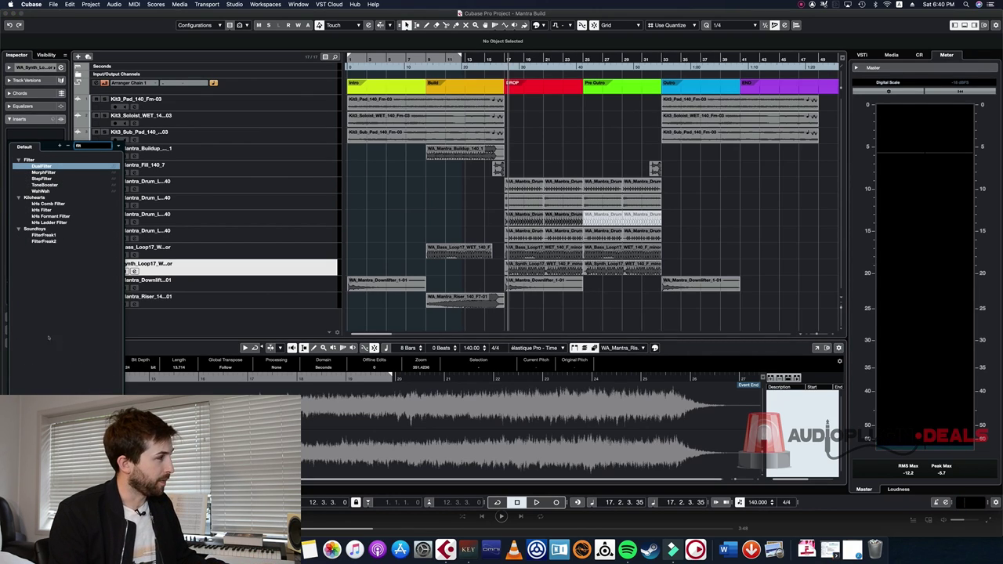
{"action": "left_click", "coordinate": [41, 210]}
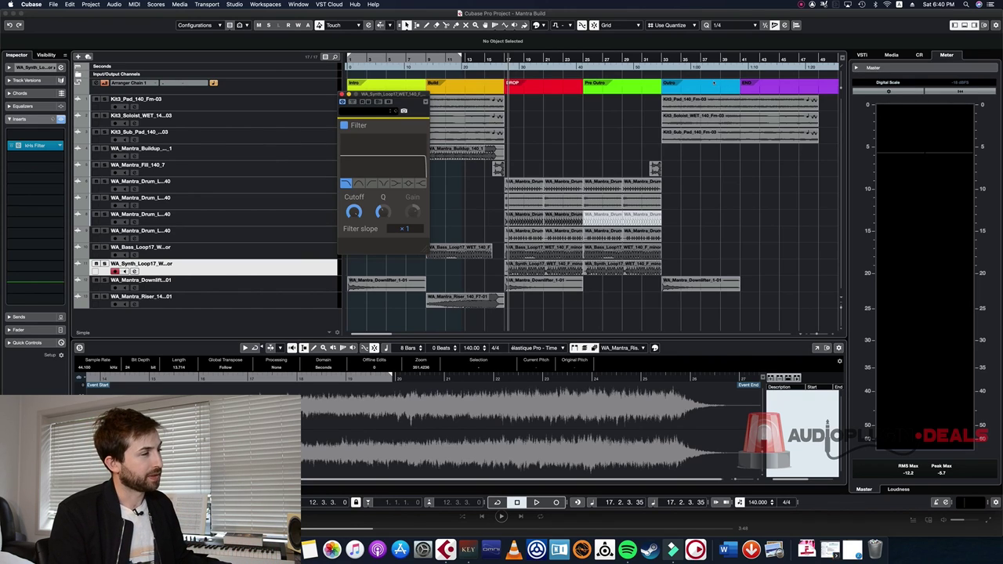
Record automation of the synth loop's kHs Filter, sweeping the low-pass cutoff down through the Pre Outro section during playback.
{"action": "left_click", "coordinate": [570, 59]}
{"action": "key", "text": "space"}
{"action": "left_click", "coordinate": [369, 102]}
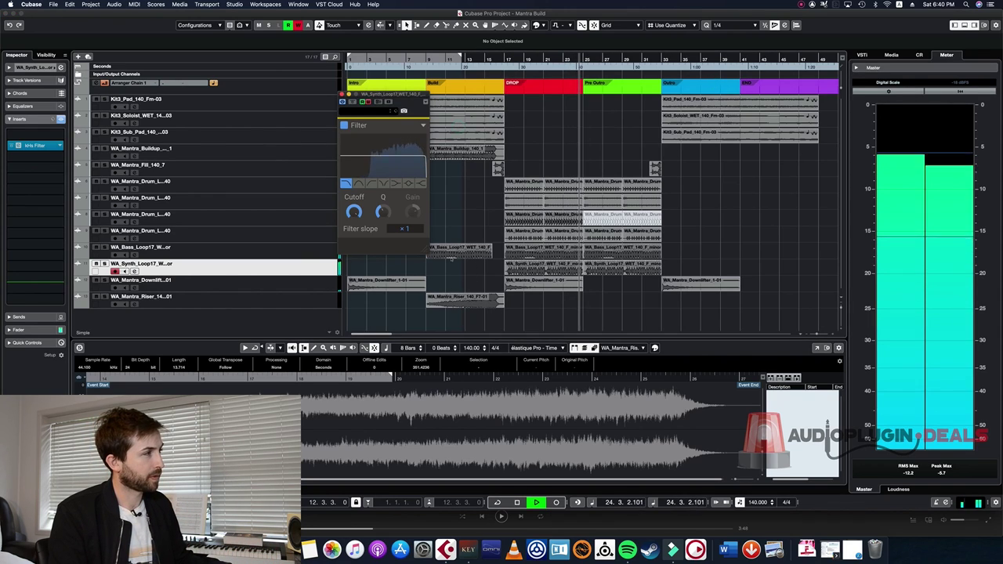
{"action": "left_click_drag", "start_coordinate": [354, 211], "coordinate": [354, 213]}
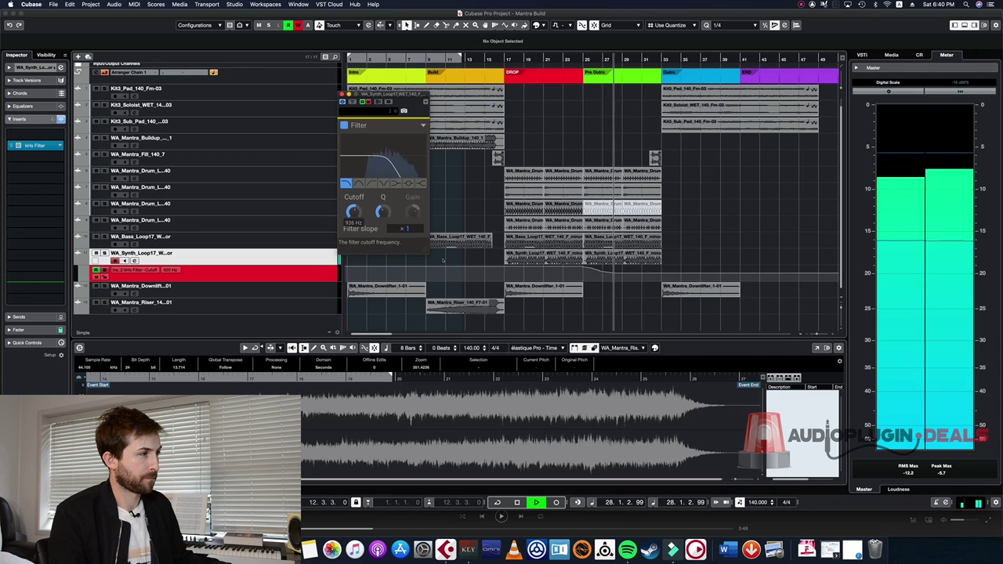
{"action": "left_click_drag", "start_coordinate": [442, 260], "coordinate": [443, 262]}
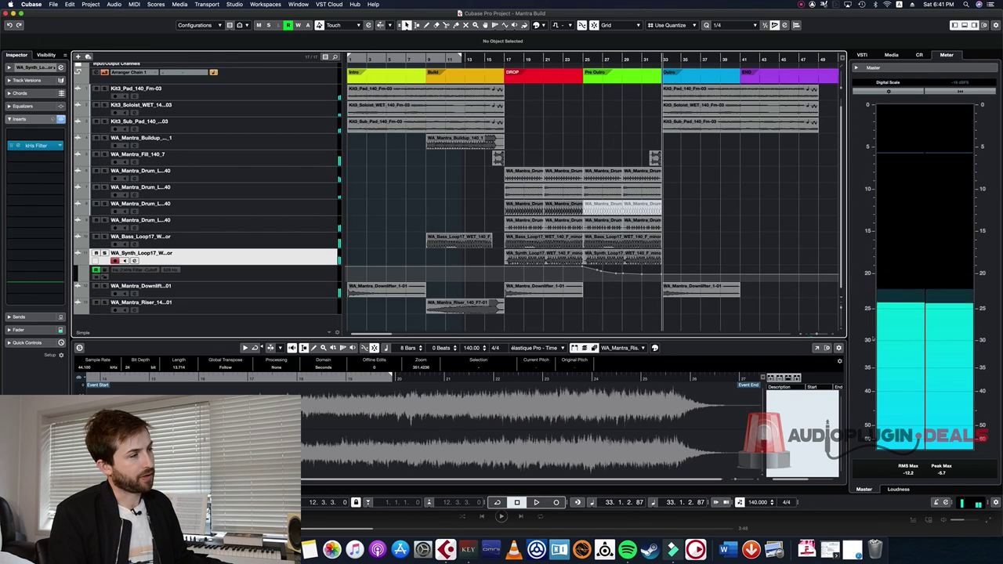
{"action": "scroll", "coordinate": [895, 253], "scroll_direction": "up", "scroll_amount": 1}
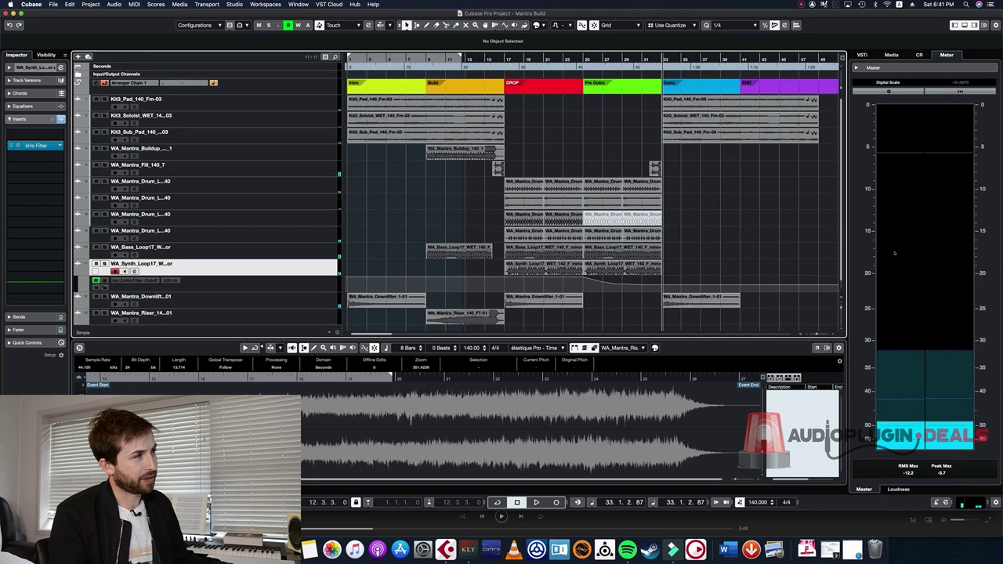
Play back the full arrangement from the Intro through the Outro and stop at the start of the END section.
{"action": "scroll", "coordinate": [949, 338], "scroll_direction": "down", "scroll_amount": 1}
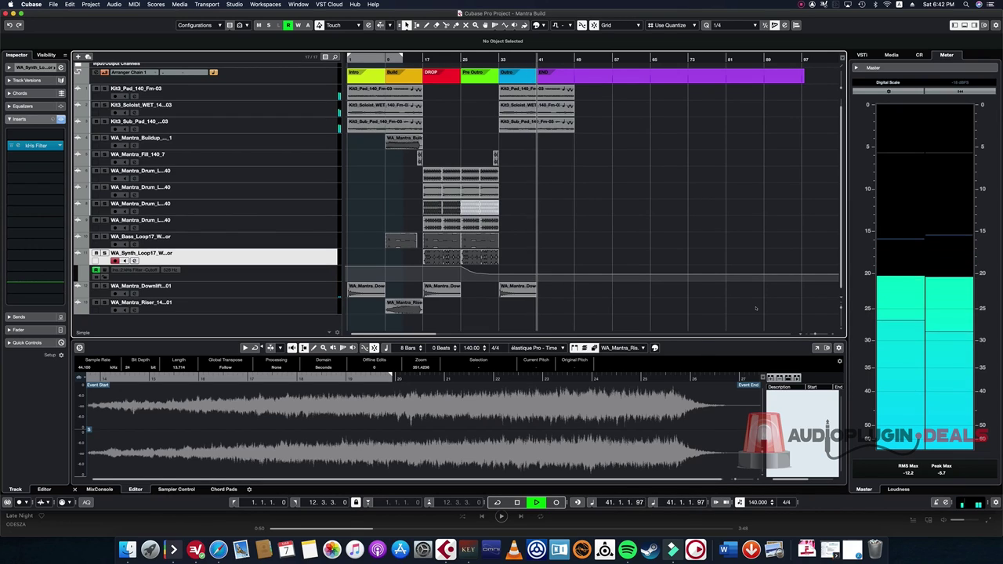
{"action": "key", "text": "space"}
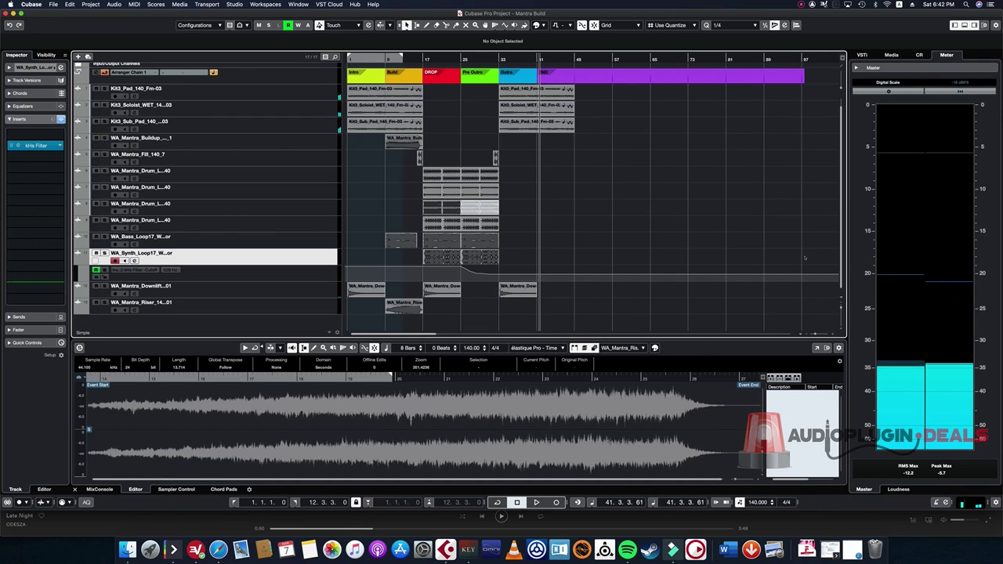